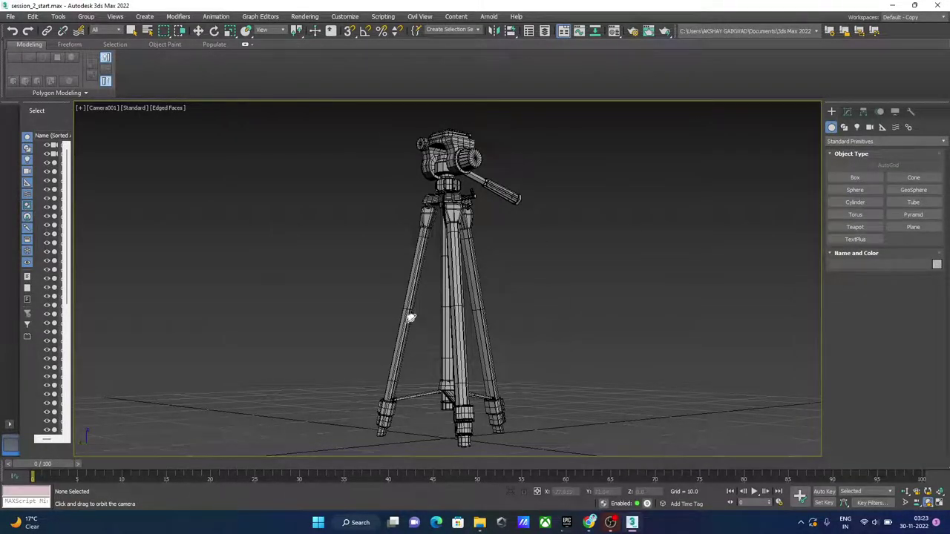
Switch the viewport to Perspective view
click(215, 17)
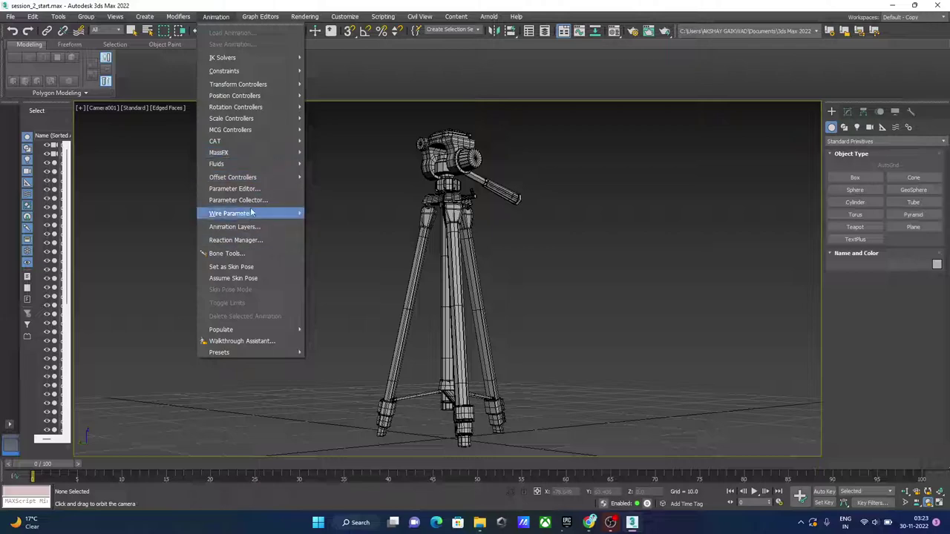
click(569, 221)
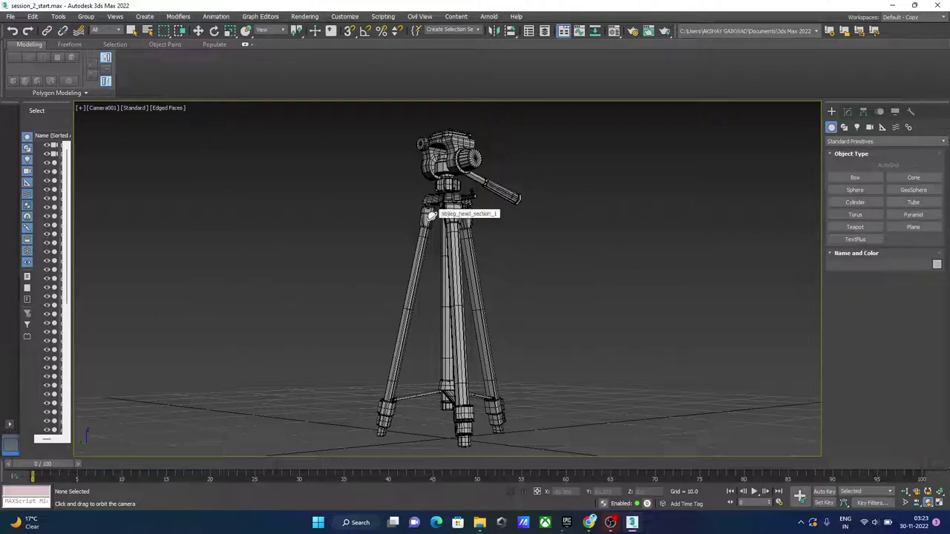
click(452, 249)
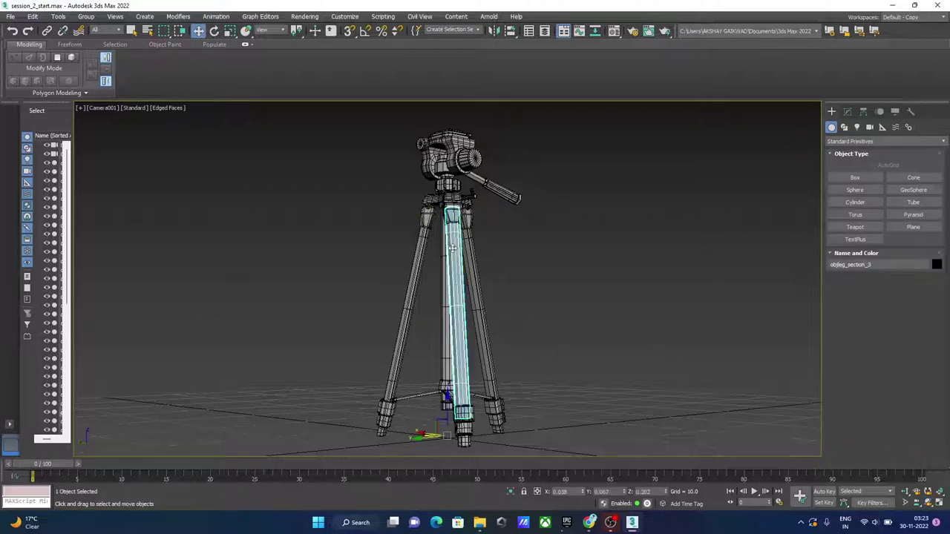
click(119, 109)
click(131, 145)
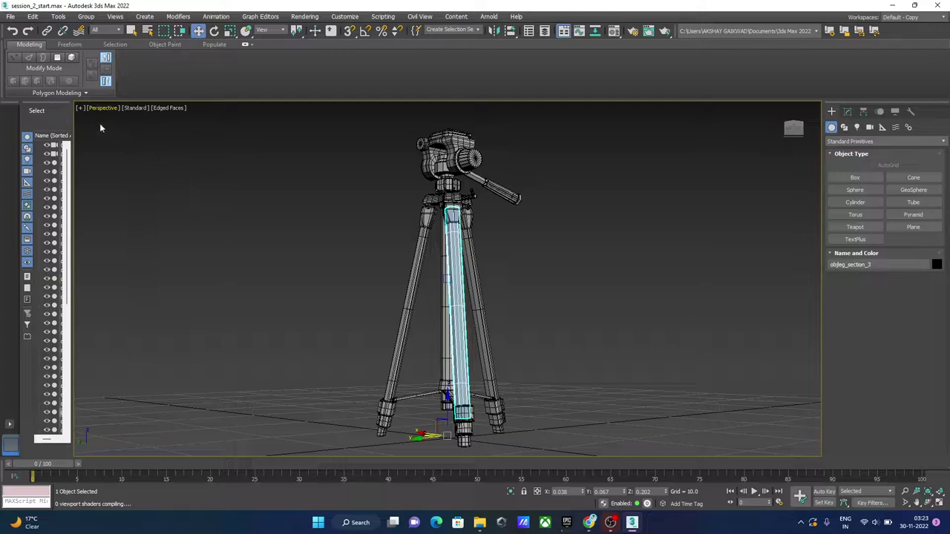
Delete Camera001 from the scene
scroll(412, 258, down, 3)
mouse_move(412, 258)
alt+middle_down()
mouse_move(426, 342)
mouse_move(435, 313)
mouse_move(178, 307)
alt+middle_up()
click(231, 367)
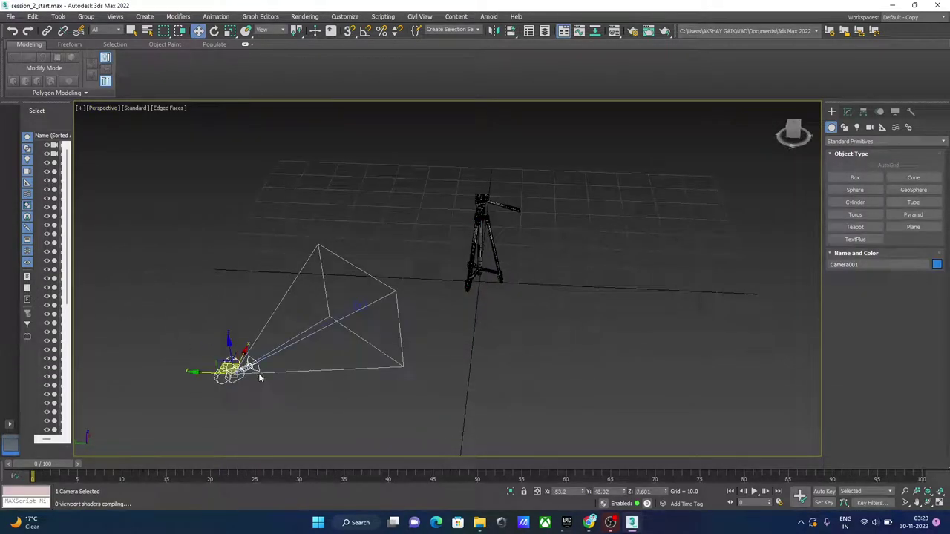
key(Delete)
Zoom and orbit back in on the tripod
mouse_move(431, 333)
alt+middle_down()
mouse_move(440, 274)
mouse_move(496, 341)
alt+middle_up()
scroll(440, 275, up, 3)
scroll(441, 275, up, 2)
scroll(497, 342, down, 2)
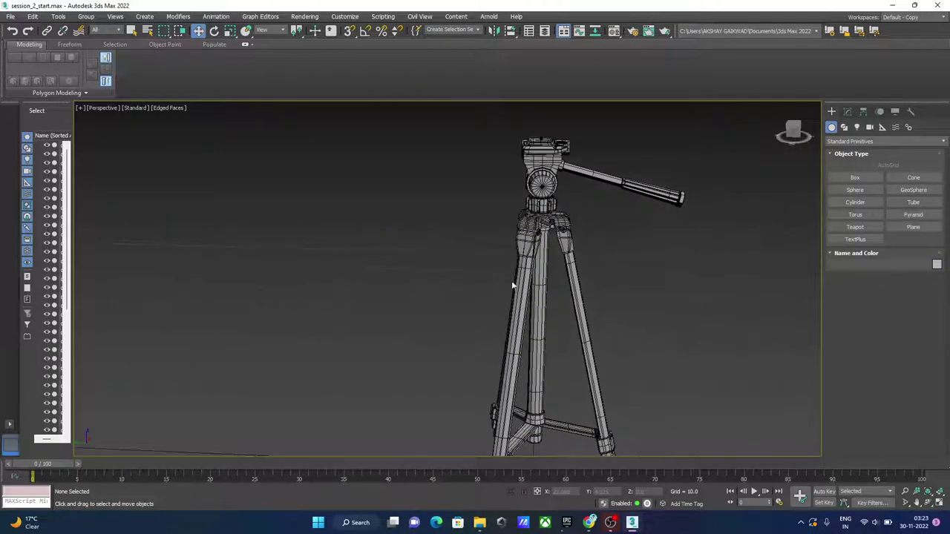
click(526, 242)
mouse_move(526, 243)
alt+middle_down()
mouse_move(689, 251)
mouse_move(621, 267)
mouse_move(556, 261)
alt+middle_up()
Select the tripod head parts together with the center column
scroll(458, 316, down, 2)
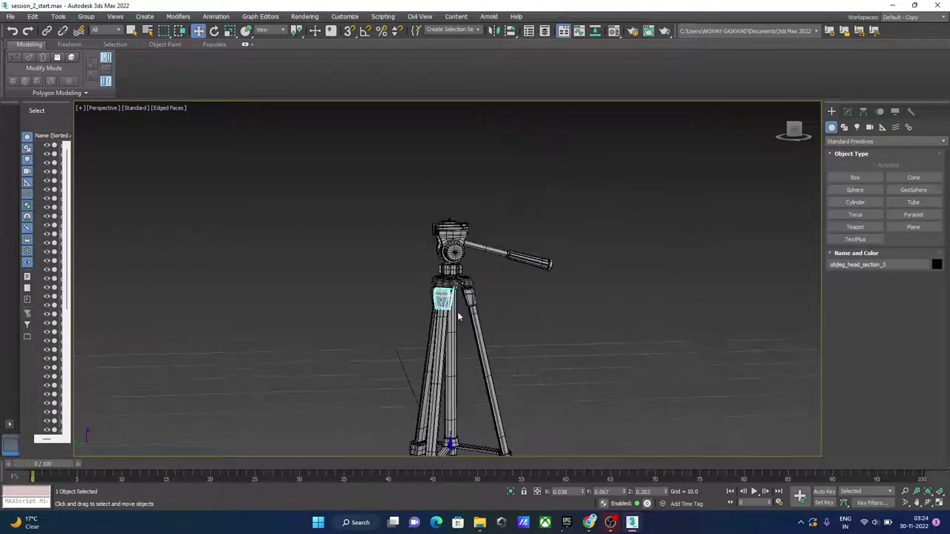
drag(535, 273, 555, 271)
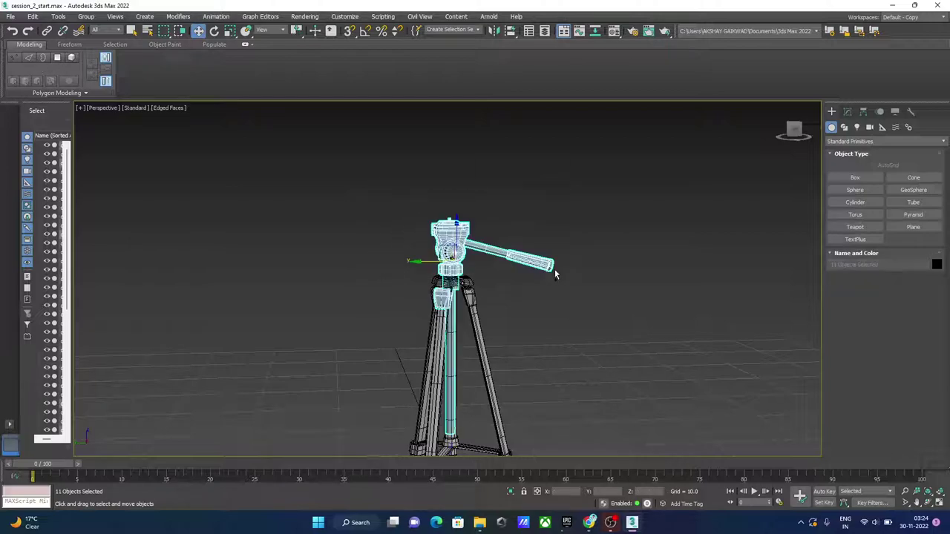
click(331, 233)
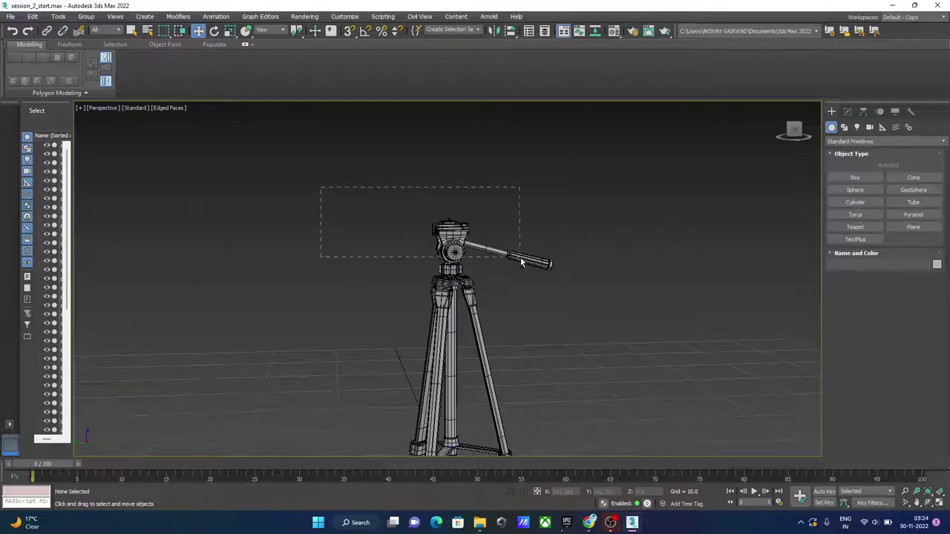
drag(578, 268, 577, 268)
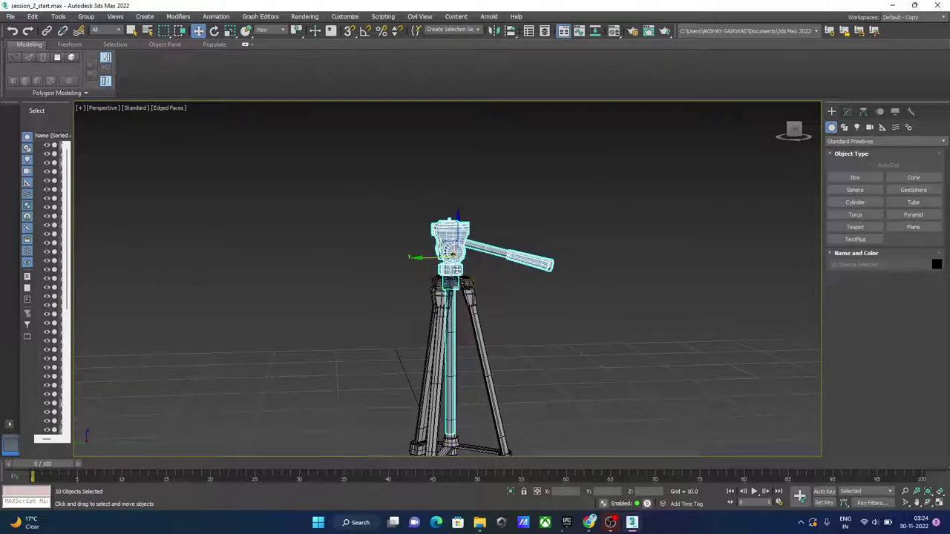
scroll(450, 253, up, 3)
scroll(450, 253, up, 3)
mouse_move(490, 282)
alt+middle_down()
mouse_move(546, 280)
mouse_move(469, 284)
mouse_move(377, 269)
mouse_move(399, 288)
mouse_move(466, 301)
alt+middle_up()
scroll(407, 305, up, 4)
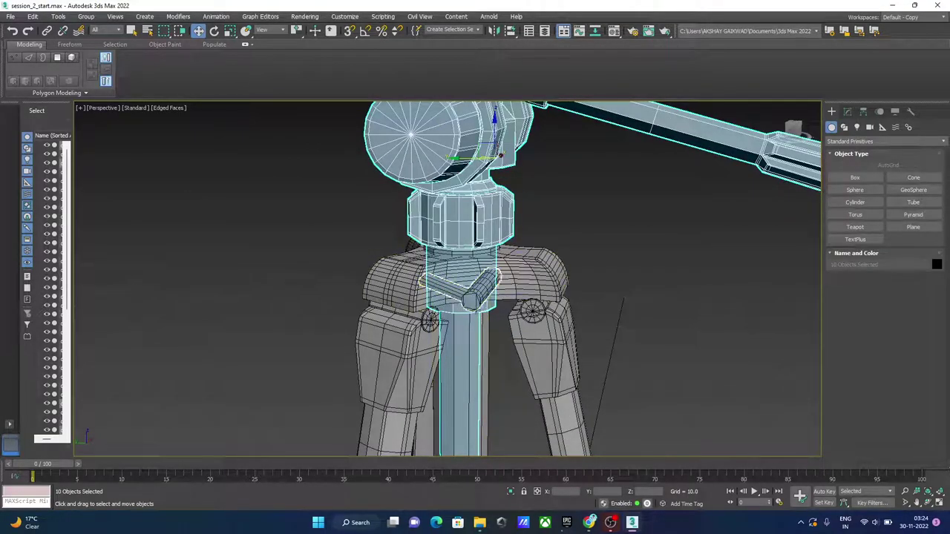
alt+middle_drag(481, 310, 450, 285)
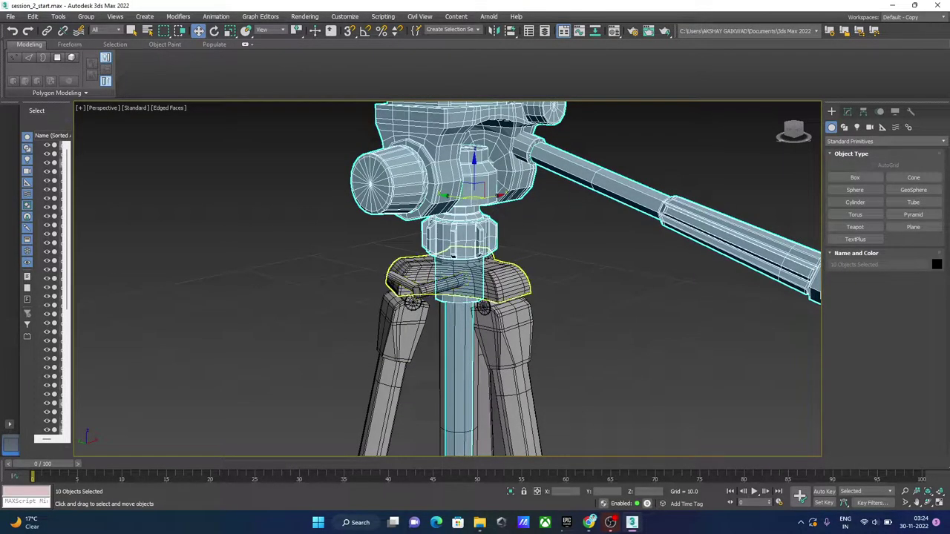
scroll(457, 296, down, 2)
scroll(460, 275, down, 2)
Raise the selected head and column upward along Z
drag(465, 231, 455, 218)
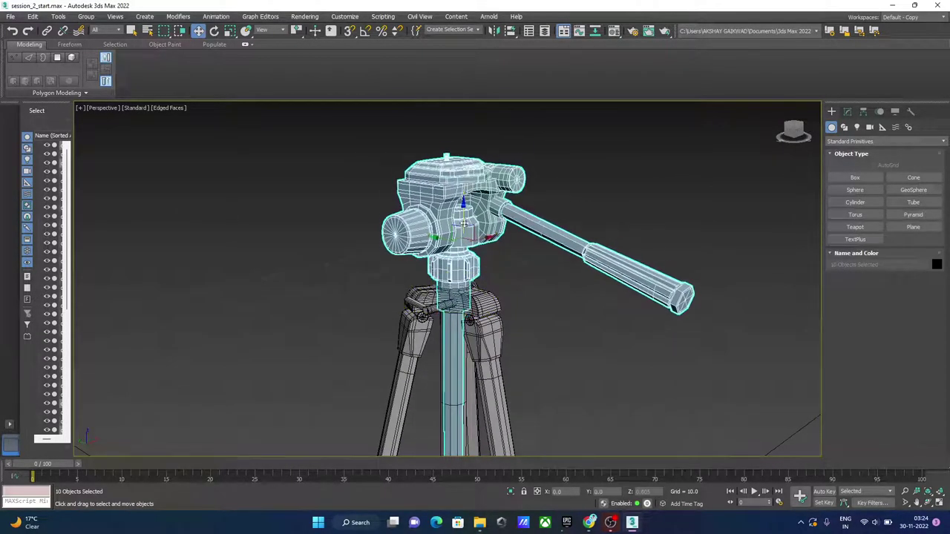
scroll(456, 218, down, 2)
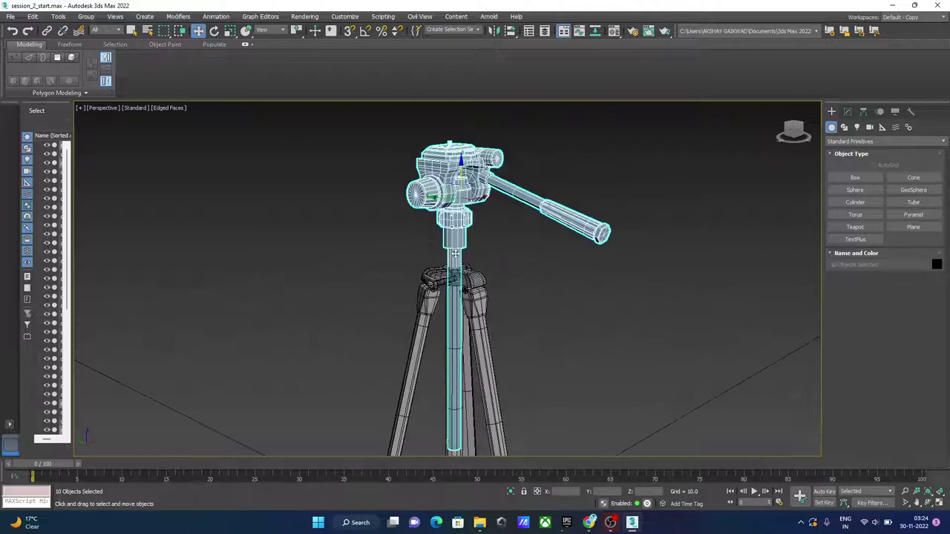
scroll(445, 252, down, 2)
scroll(439, 286, up, 2)
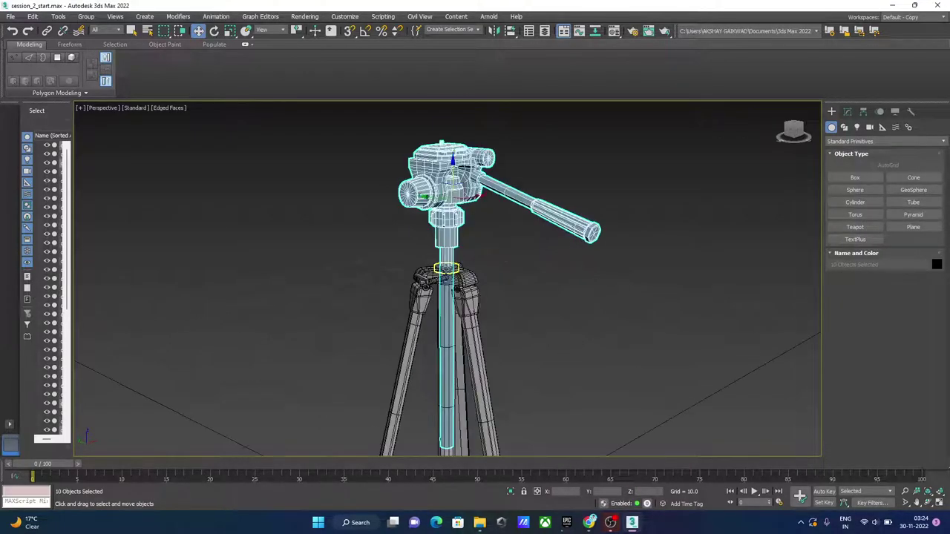
scroll(439, 285, up, 1)
scroll(439, 286, up, 1)
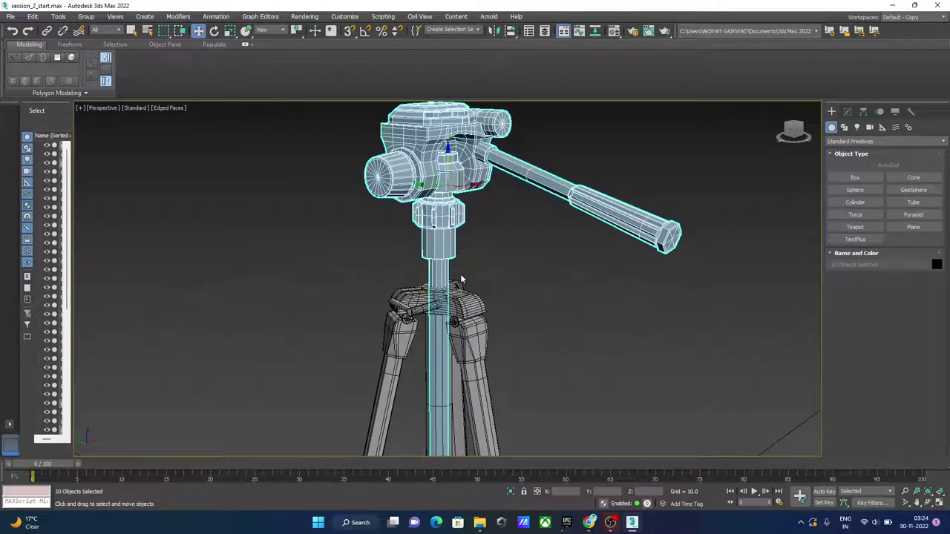
scroll(460, 279, down, 3)
scroll(438, 304, up, 1)
scroll(427, 319, up, 1)
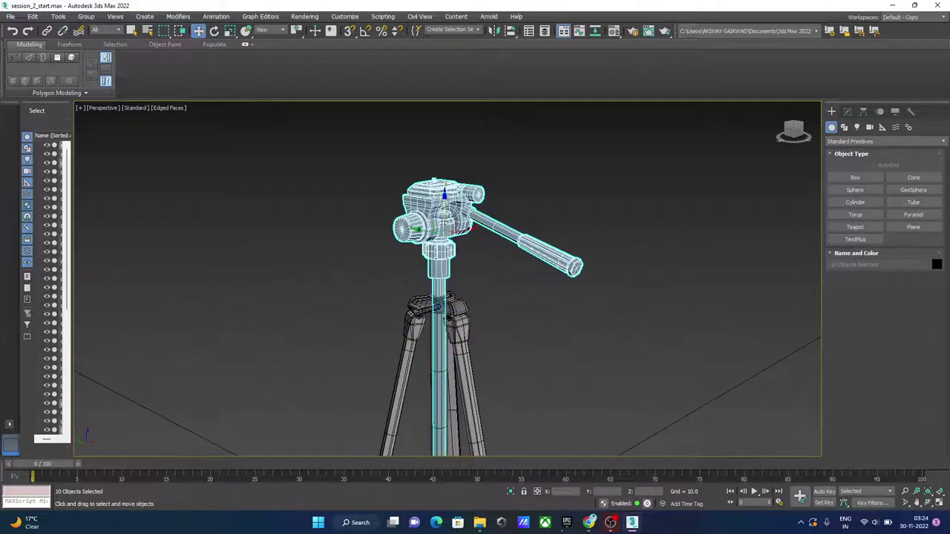
Bring the head and column to Z 3.531, then deselect
mouse_move(443, 221)
mouse_down()
mouse_move(456, 152)
mouse_move(467, 280)
mouse_up()
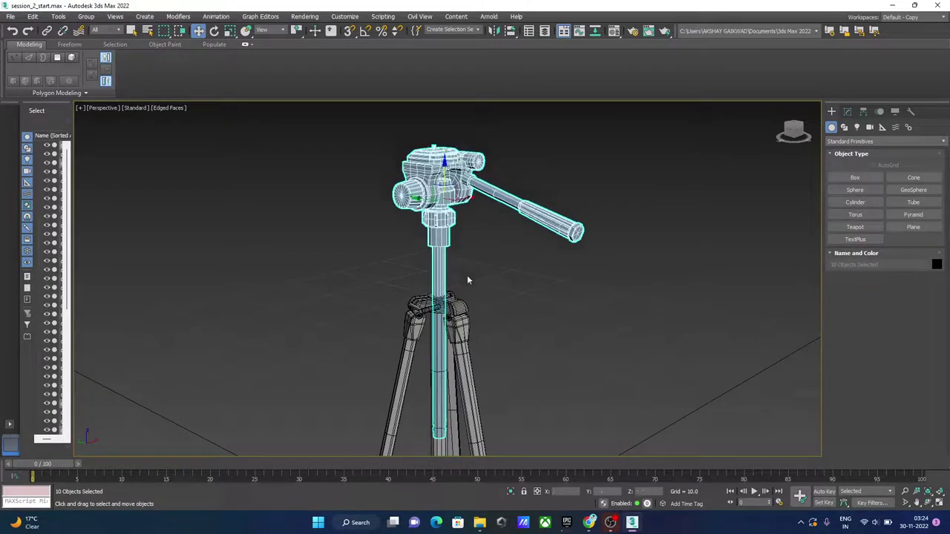
scroll(467, 280, down, 3)
scroll(467, 279, up, 1)
scroll(466, 279, down, 2)
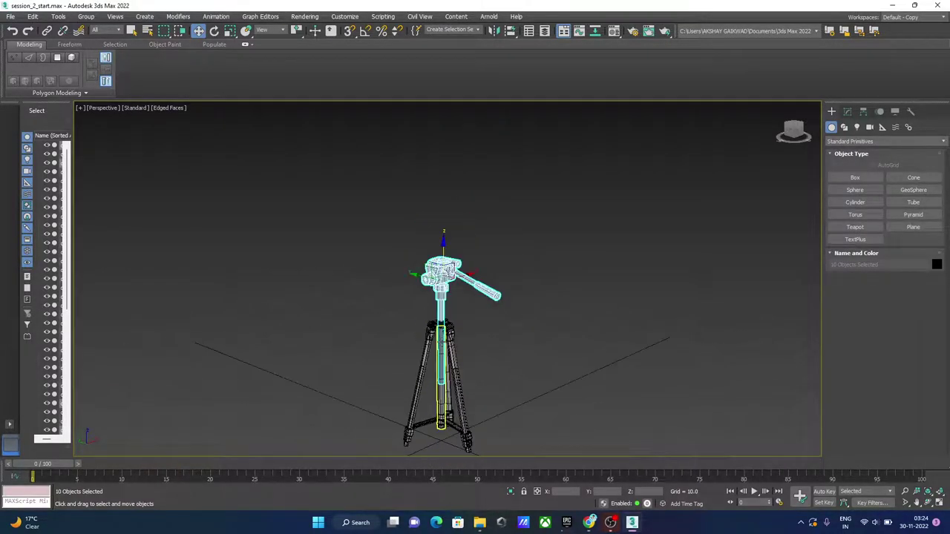
mouse_move(443, 273)
mouse_down()
mouse_move(443, 232)
mouse_move(443, 253)
mouse_up()
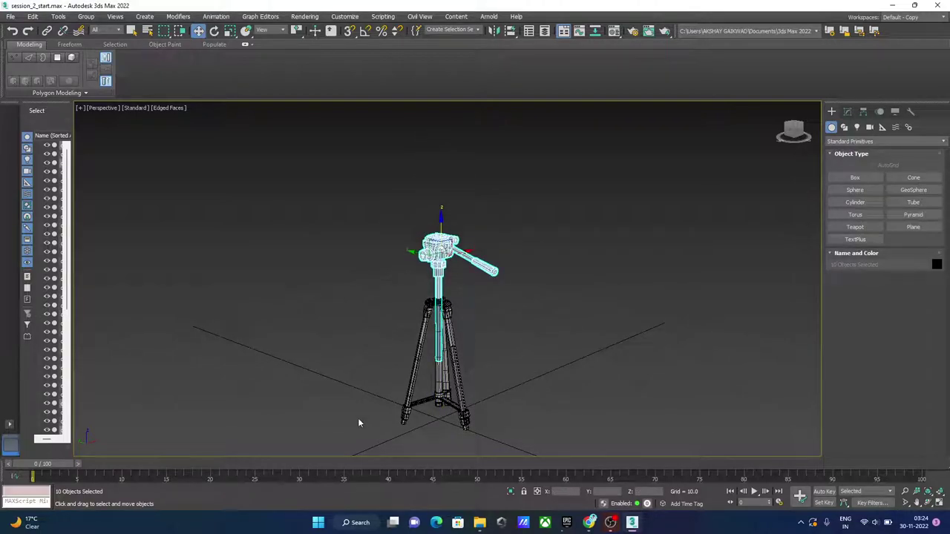
click(590, 319)
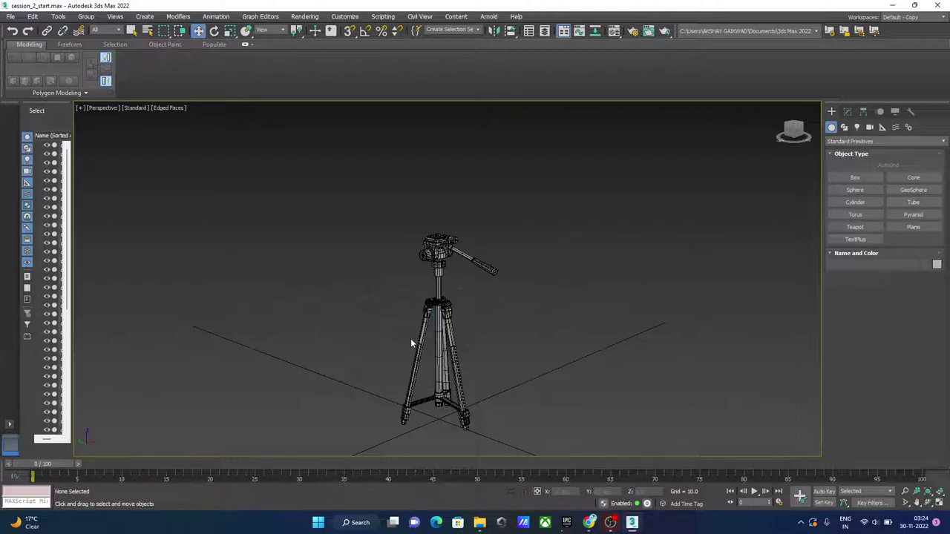
Zoom in on the head, check its knobs and top plate, then select objCylinder22
scroll(433, 290, up, 3)
scroll(444, 253, up, 3)
scroll(444, 253, up, 2)
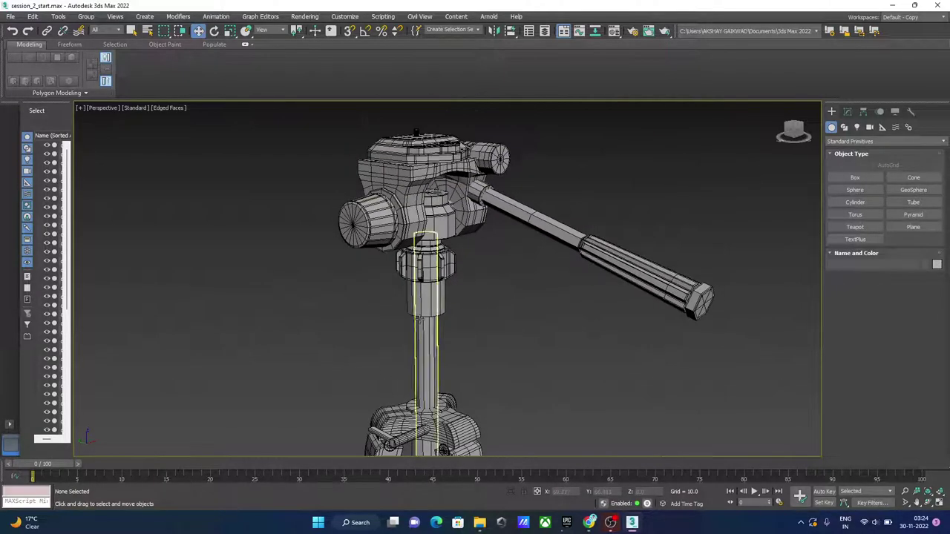
click(434, 260)
click(419, 207)
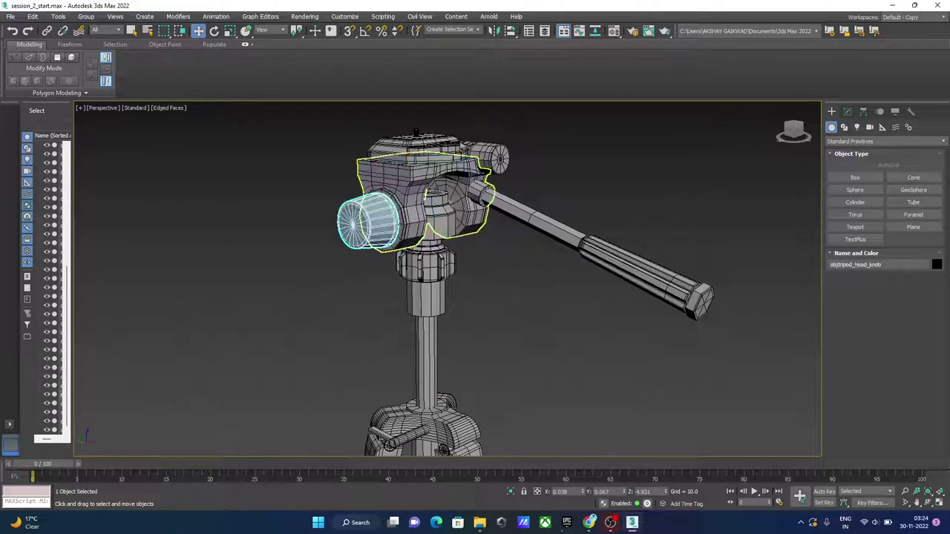
click(416, 217)
click(417, 141)
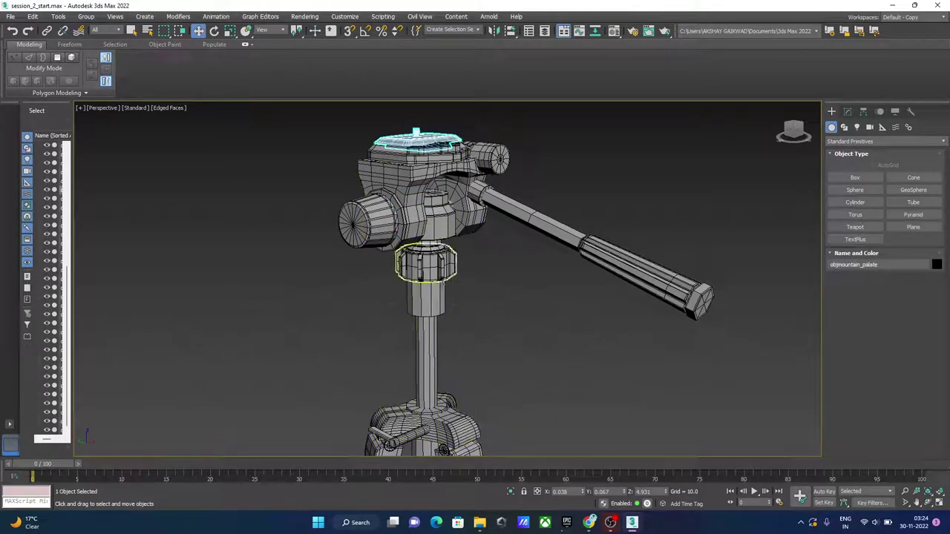
click(497, 348)
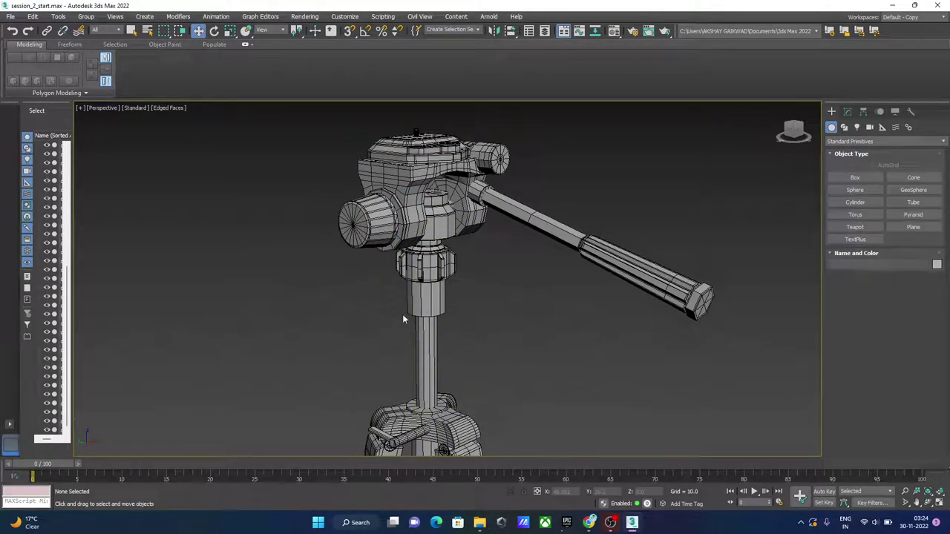
click(439, 301)
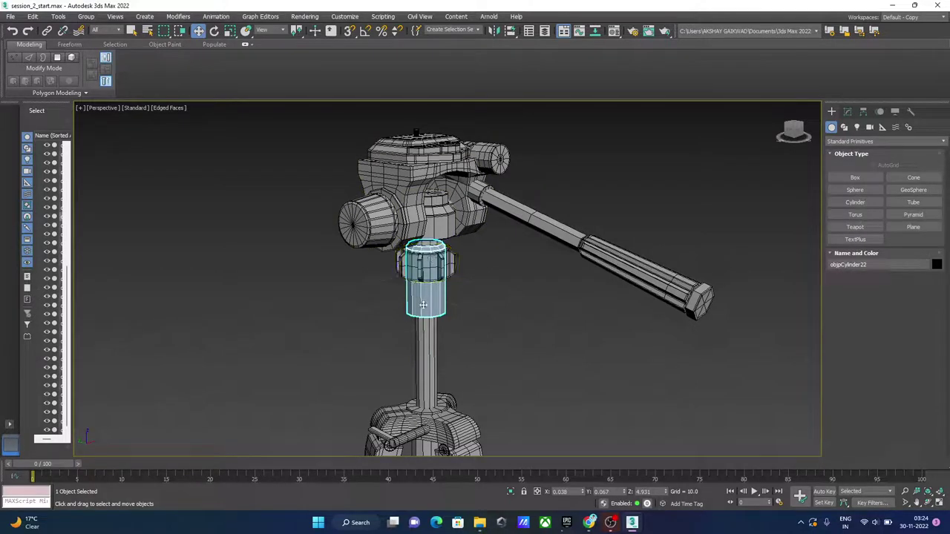
Convert objCylinder22 to an Editable Poly
right_click(425, 295)
right_click(423, 297)
mouse_move(445, 399)
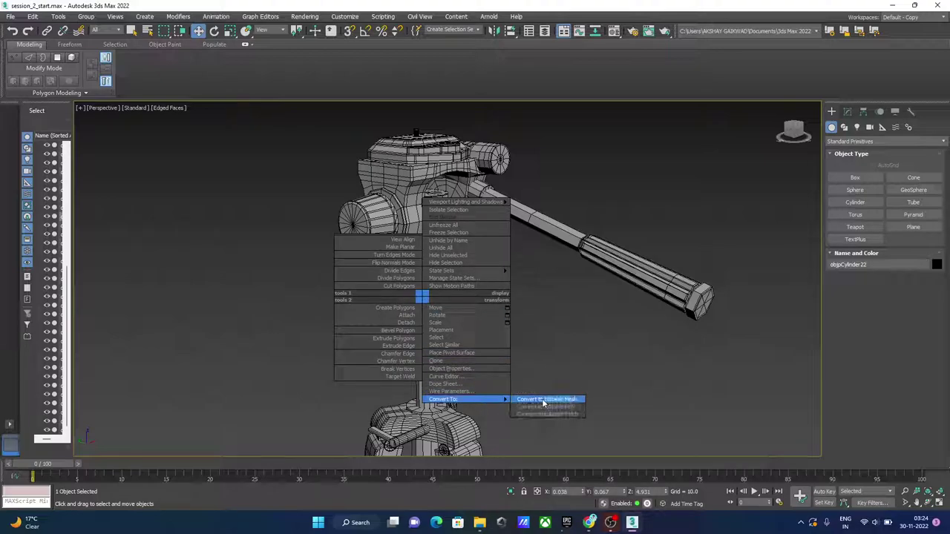
click(547, 407)
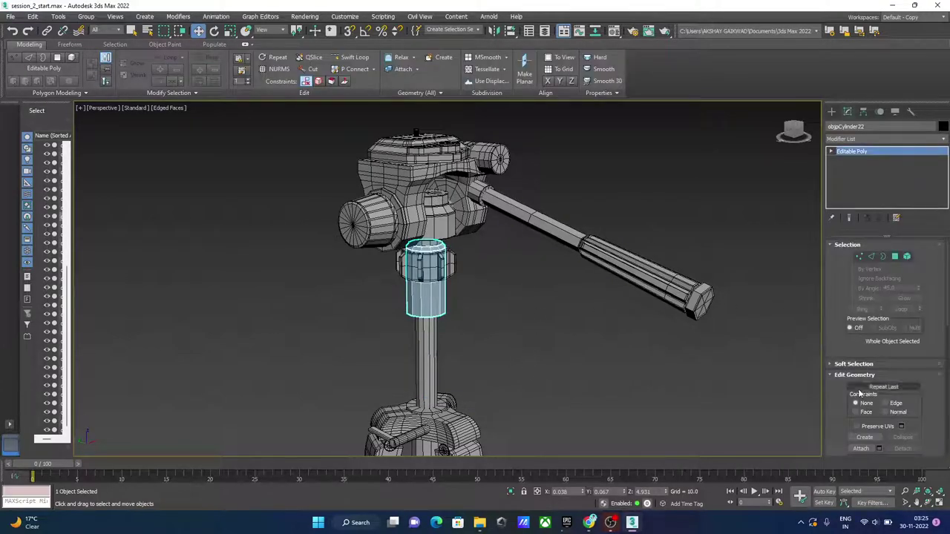
scroll(865, 416, down, 2)
Attach the collar, head, both knobs, top plate and pan handle to objCylinder22
click(861, 404)
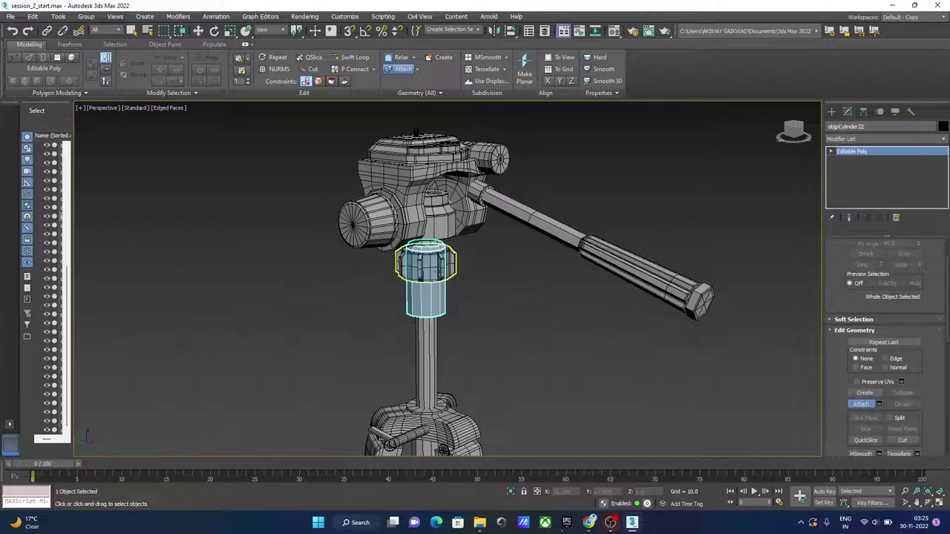
click(435, 263)
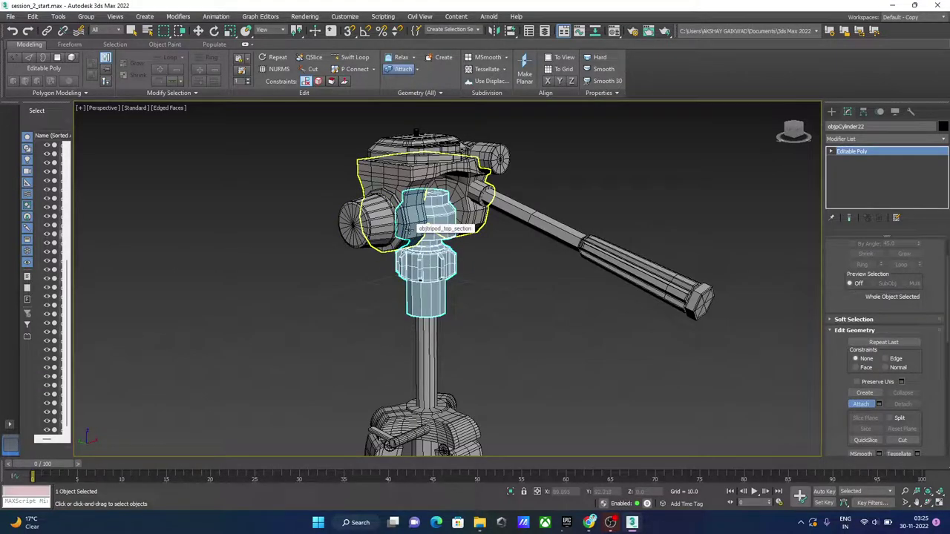
click(427, 223)
click(366, 236)
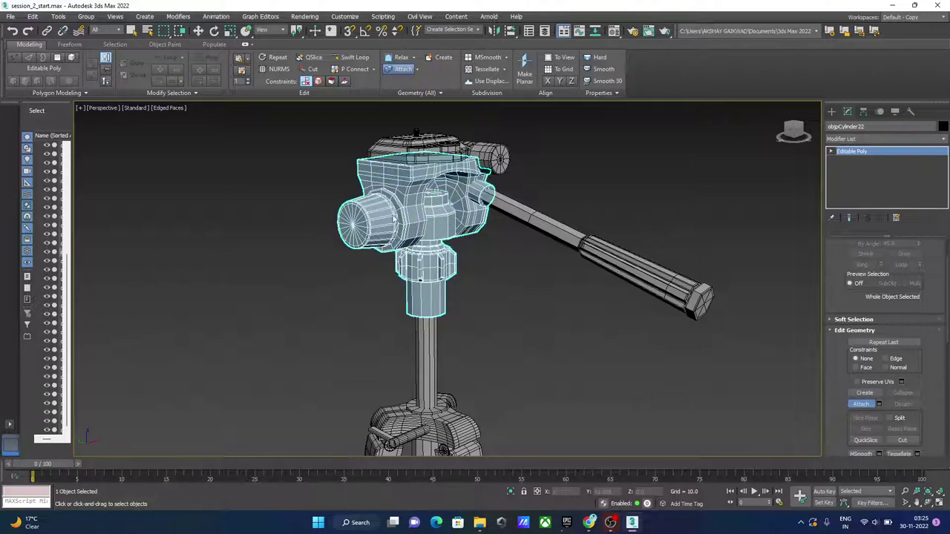
click(390, 154)
click(497, 158)
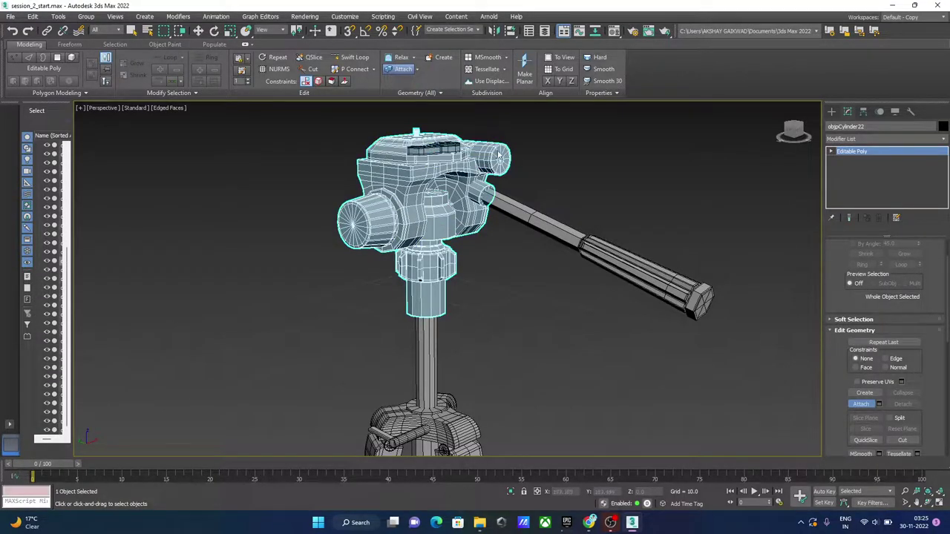
click(505, 203)
Attach the centre column to objCylinder22 as well
mouse_move(500, 259)
alt+middle_down()
mouse_move(446, 288)
mouse_move(503, 276)
mouse_move(449, 232)
mouse_move(502, 229)
mouse_move(442, 234)
mouse_move(497, 220)
mouse_move(451, 215)
alt+middle_up()
scroll(451, 214, down, 5)
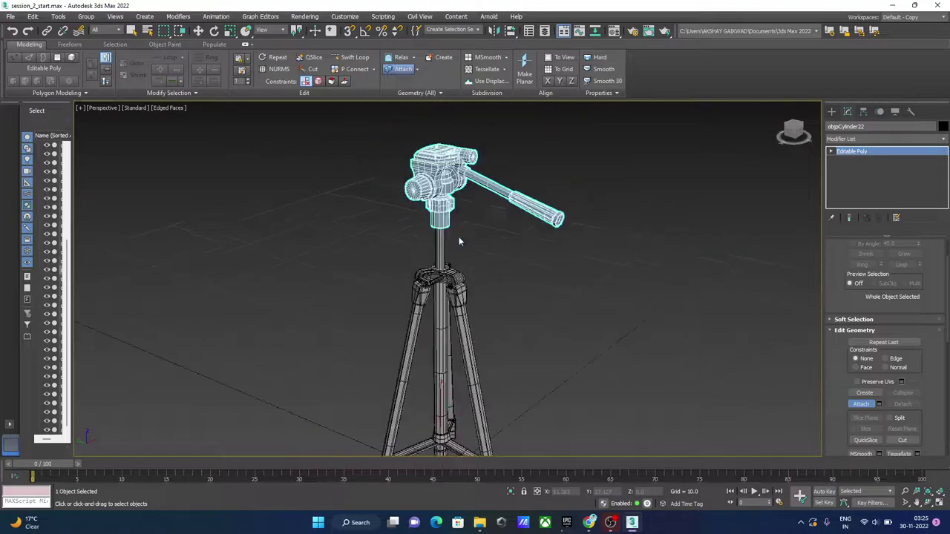
scroll(451, 222, down, 1)
click(450, 253)
scroll(451, 256, down, 1)
scroll(451, 256, up, 4)
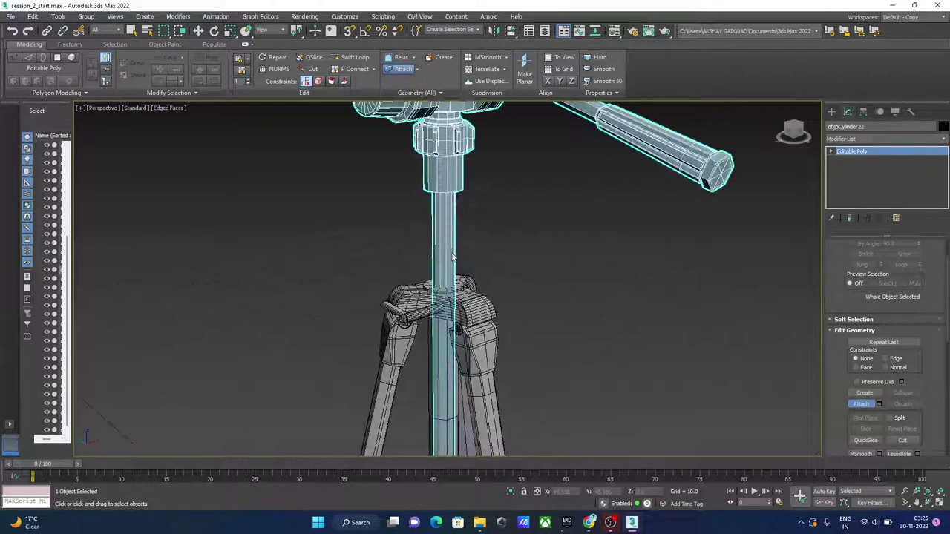
scroll(445, 256, up, 2)
scroll(438, 256, down, 2)
scroll(431, 257, down, 3)
scroll(428, 258, up, 1)
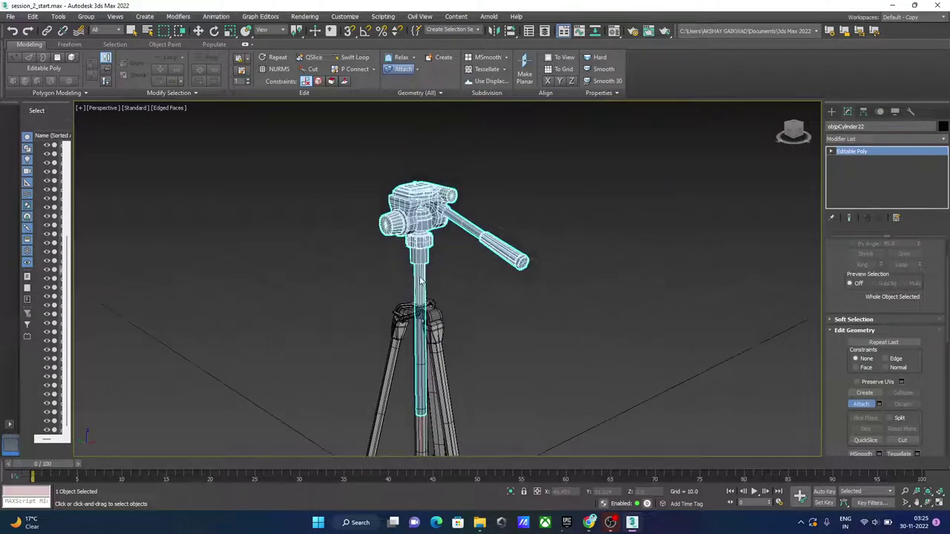
scroll(425, 267, up, 1)
scroll(420, 275, up, 2)
scroll(417, 260, down, 4)
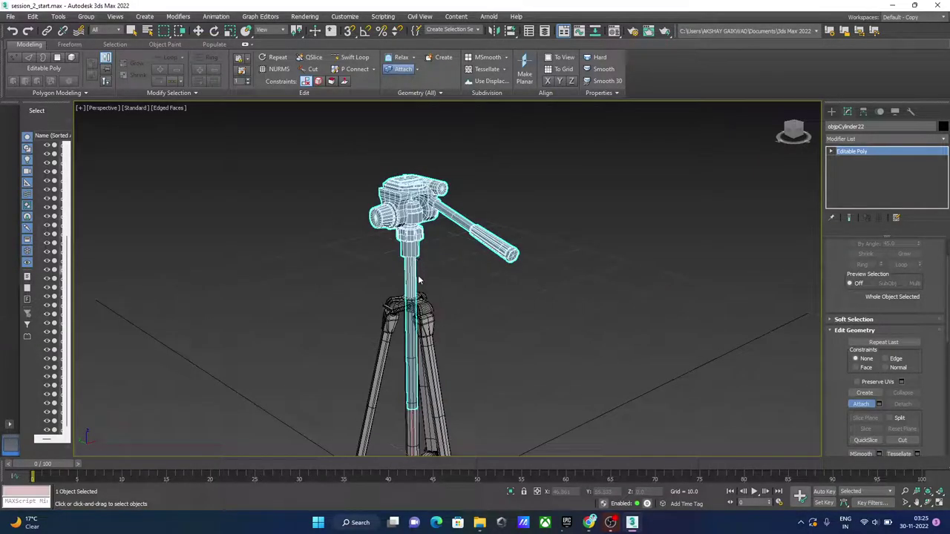
Select the leg-lock lever objCylinder01 at the leg collar
key(w)
middle_drag(422, 271, 423, 199)
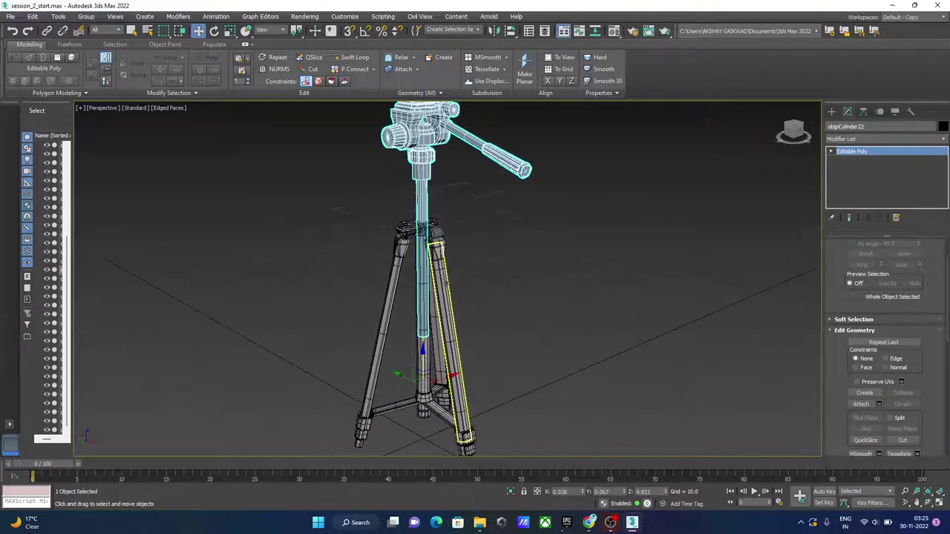
click(412, 230)
scroll(415, 236, up, 3)
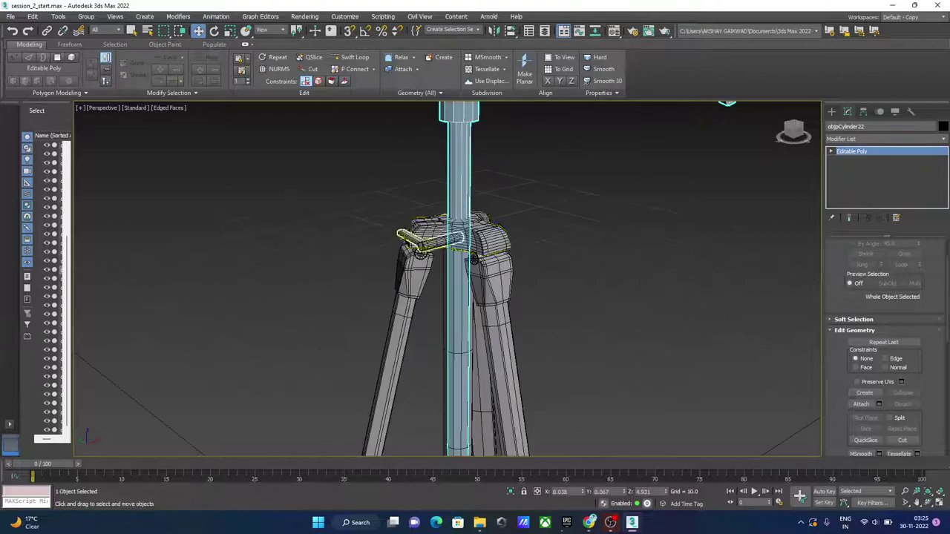
scroll(415, 236, up, 2)
click(414, 231)
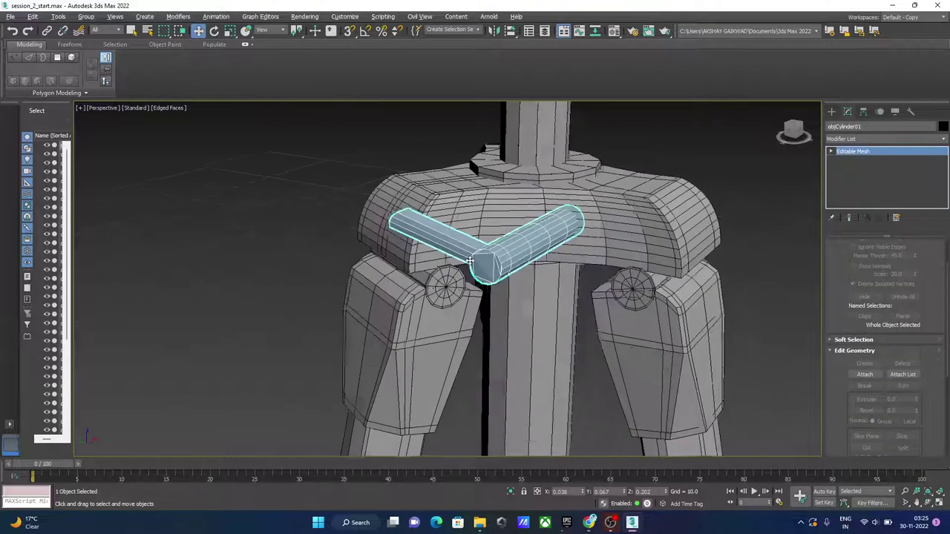
alt+middle_drag(414, 231, 481, 262)
Reframe the tripod and reselect the leg-lock lever
key(e)
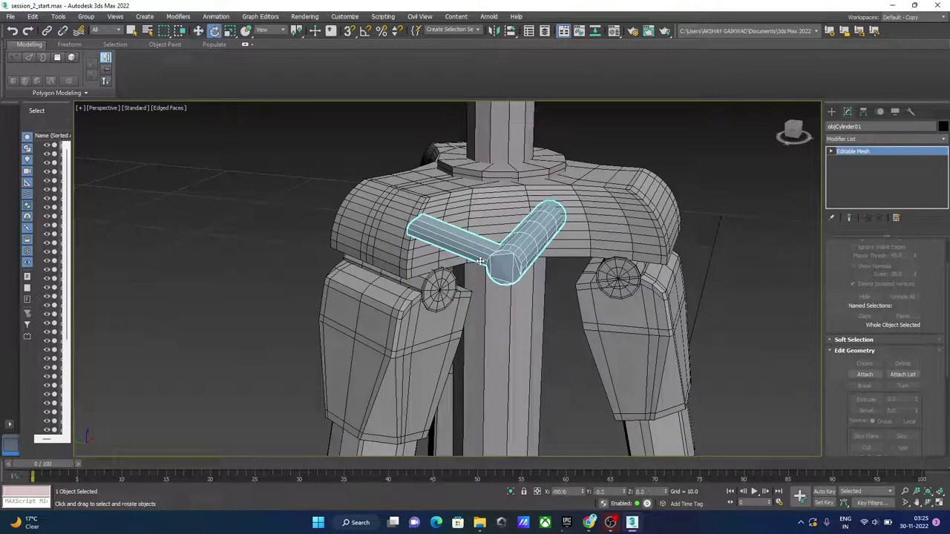
scroll(493, 265, down, 5)
alt+middle_drag(493, 265, 507, 231)
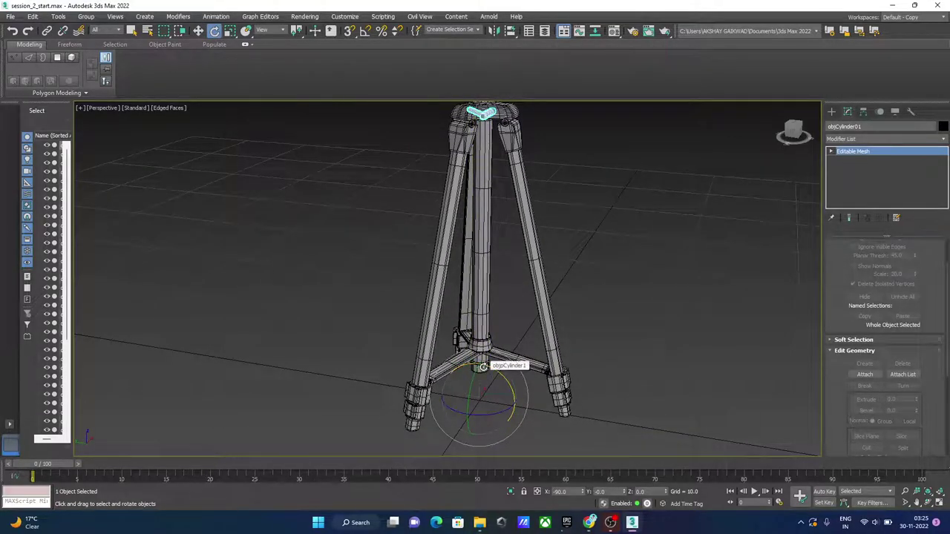
scroll(664, 186, down, 3)
alt+middle_drag(663, 186, 555, 242)
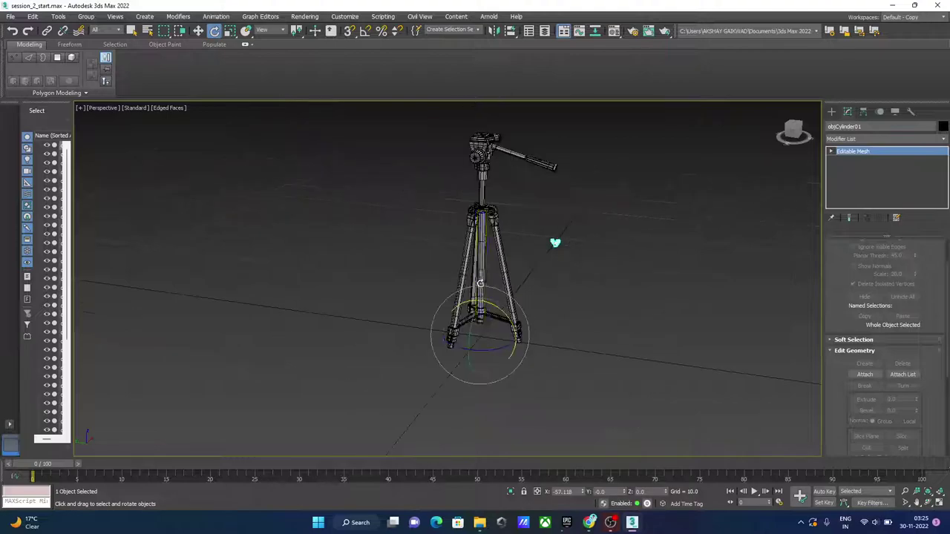
middle_drag(492, 265, 480, 307)
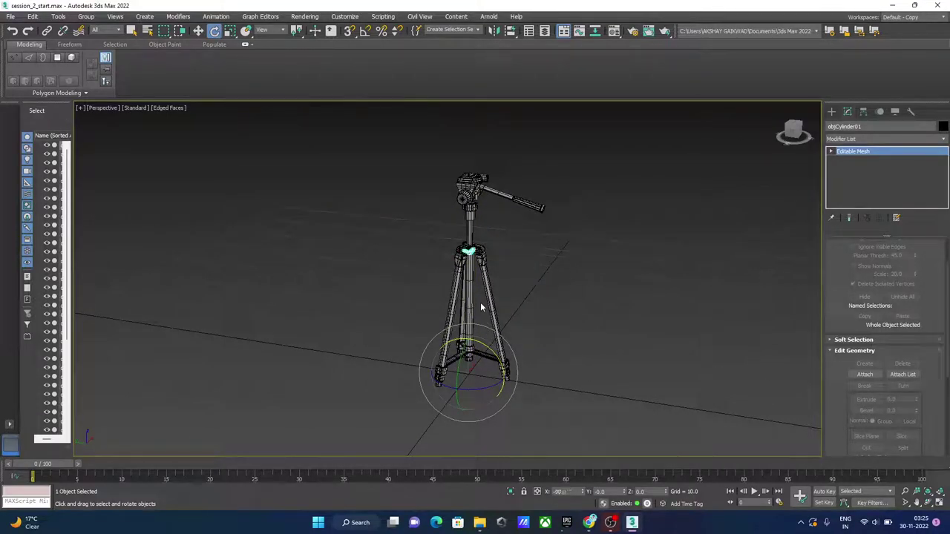
click(475, 300)
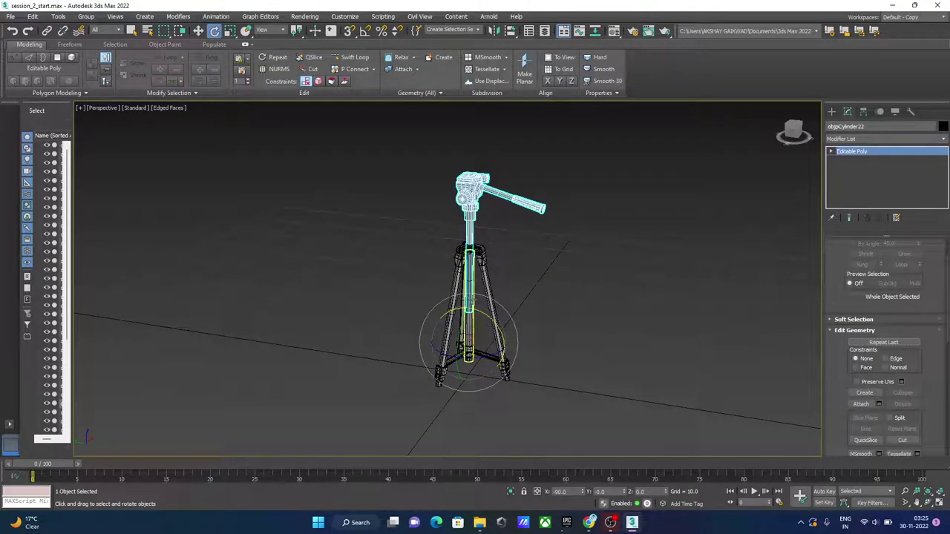
click(564, 312)
scroll(470, 256, up, 5)
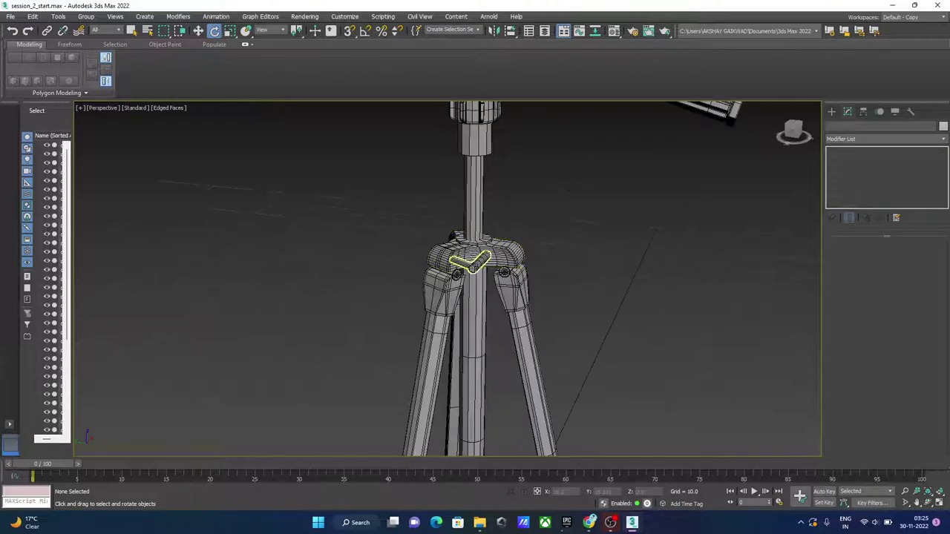
click(477, 269)
scroll(479, 298, down, 5)
middle_drag(487, 413, 473, 376)
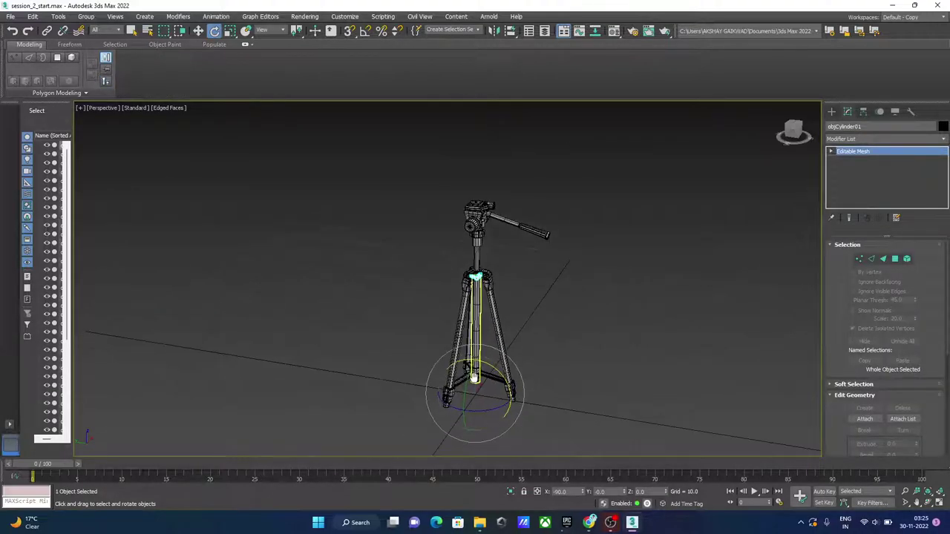
Turn on Affect Pivot Only in the Hierarchy panel and center the lever's pivot
click(878, 112)
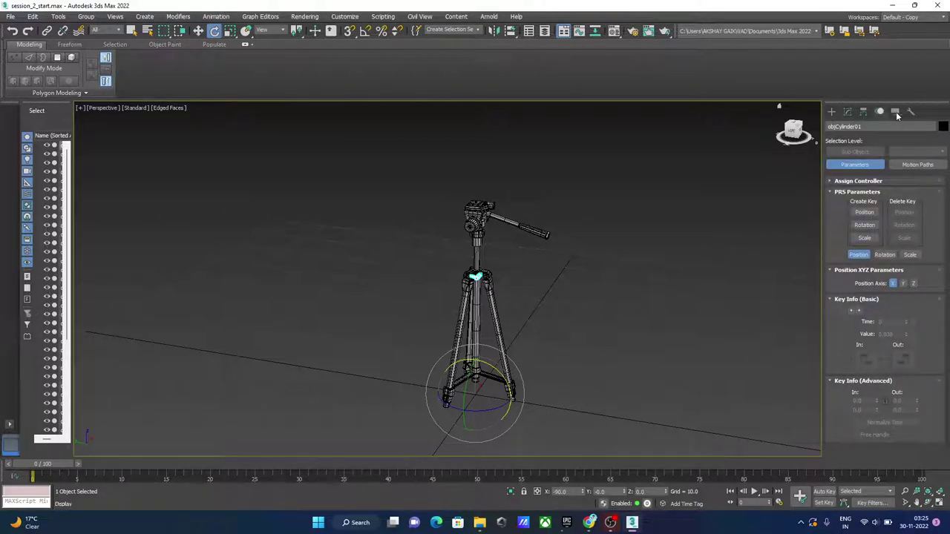
click(895, 112)
click(862, 112)
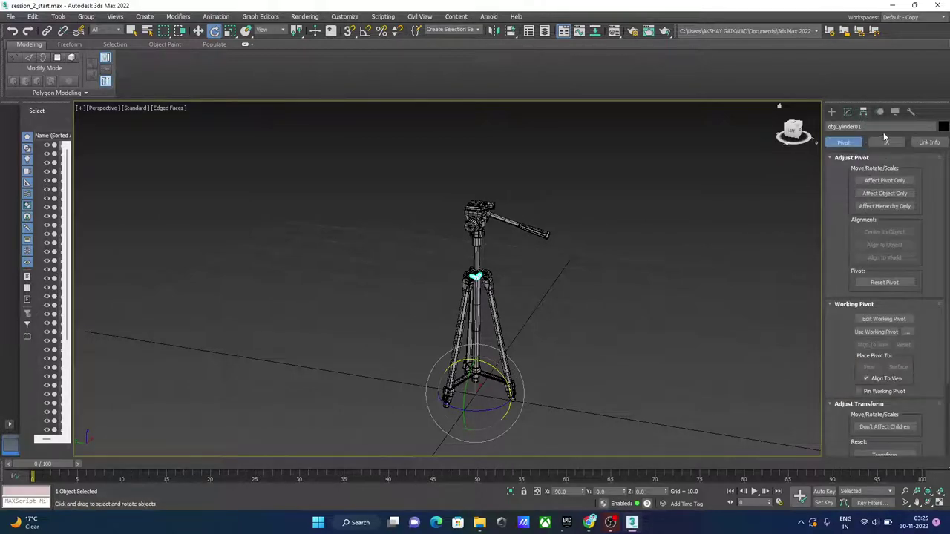
click(883, 181)
click(891, 183)
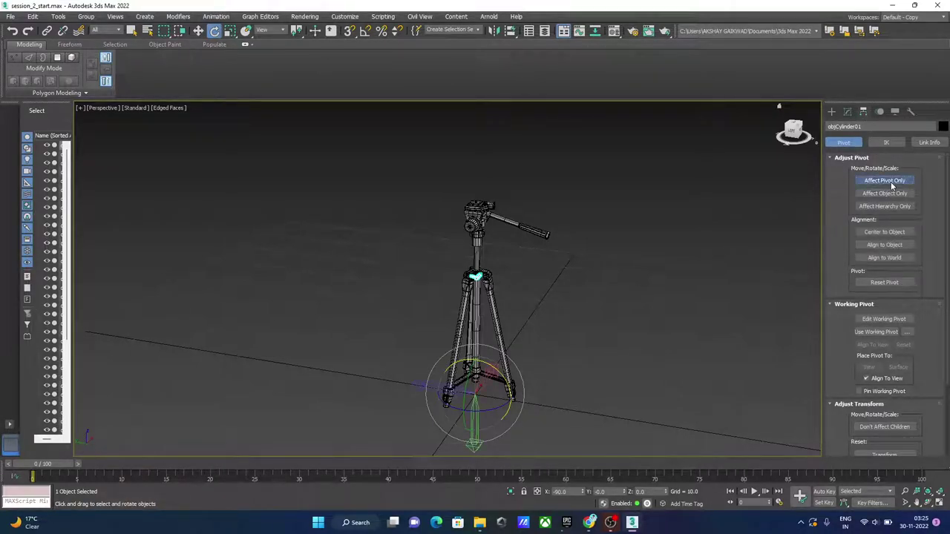
click(893, 235)
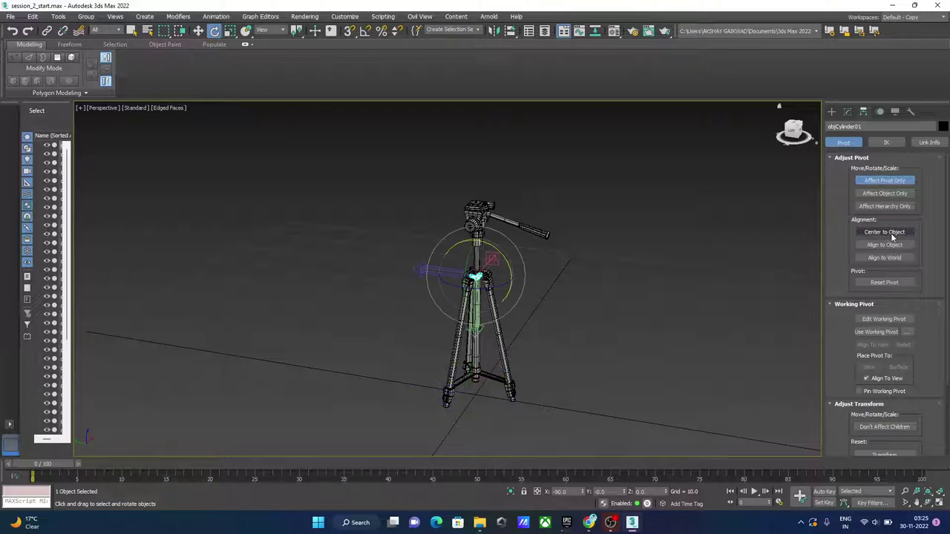
In Left view, move the lever's pivot along X onto its round end
scroll(464, 276, up, 5)
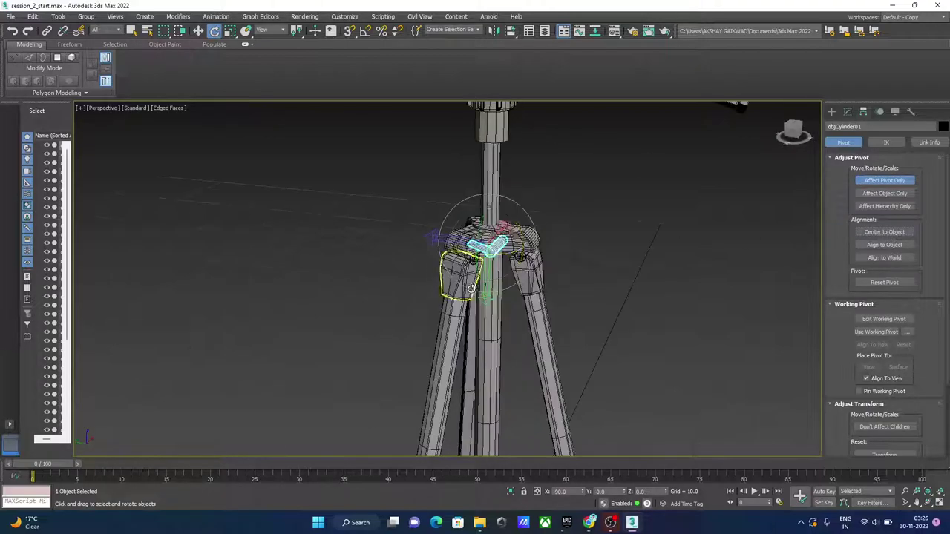
scroll(479, 268, up, 2)
scroll(495, 266, up, 3)
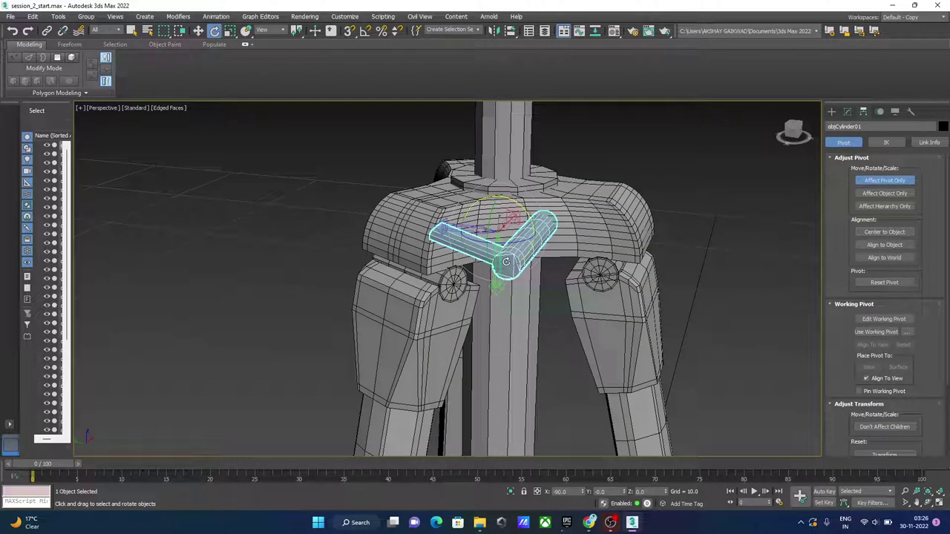
alt+middle_drag(684, 223, 769, 149)
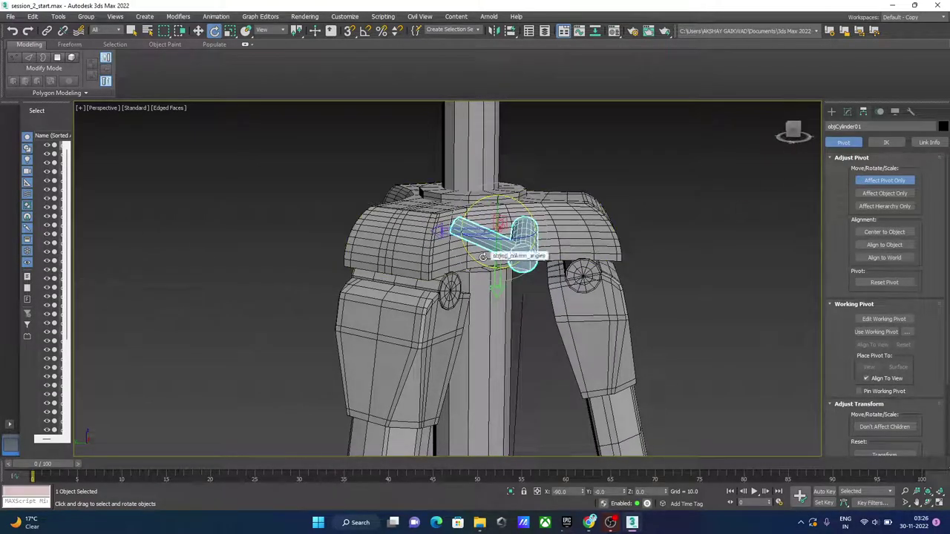
key(l)
scroll(422, 267, down, 4)
scroll(260, 303, down, 5)
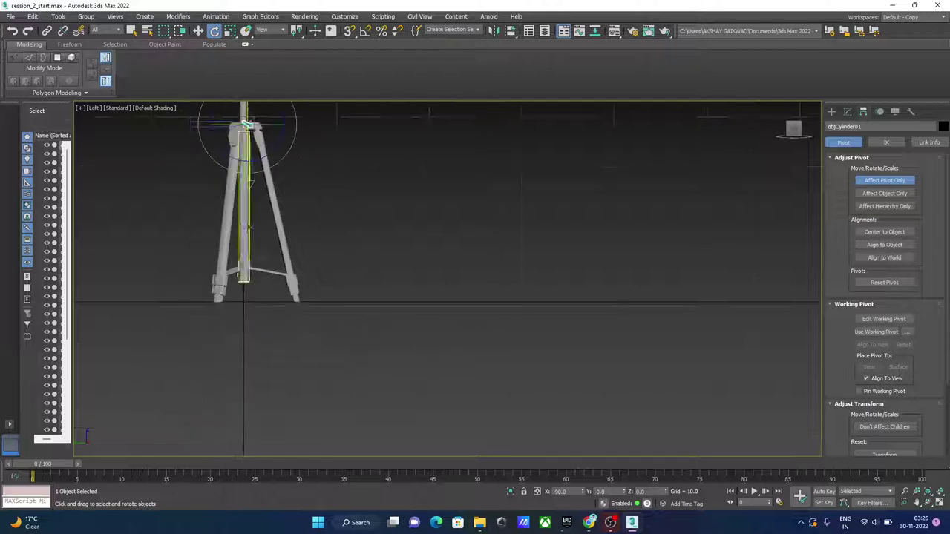
scroll(276, 365, up, 4)
scroll(276, 327, up, 2)
scroll(276, 252, up, 3)
scroll(276, 237, up, 3)
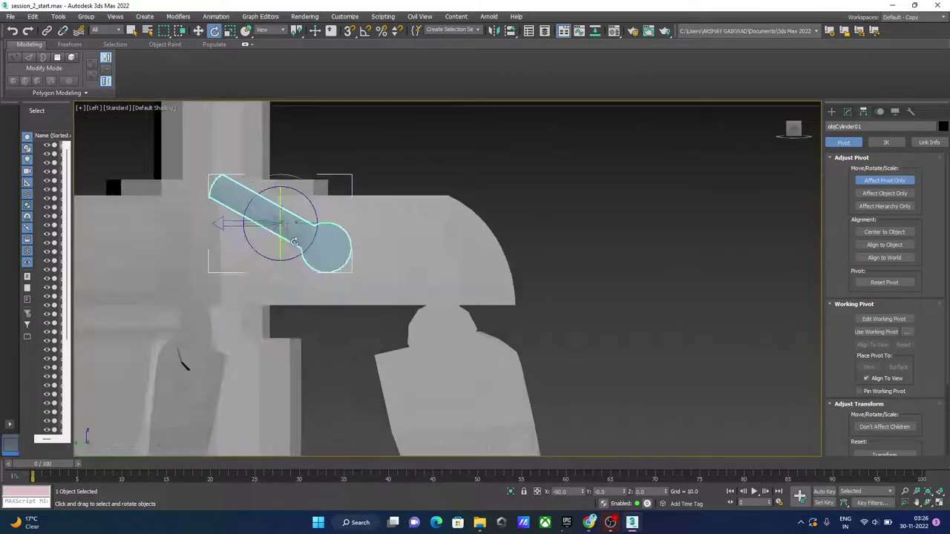
scroll(277, 229, up, 3)
middle_drag(276, 230, 302, 255)
key(w)
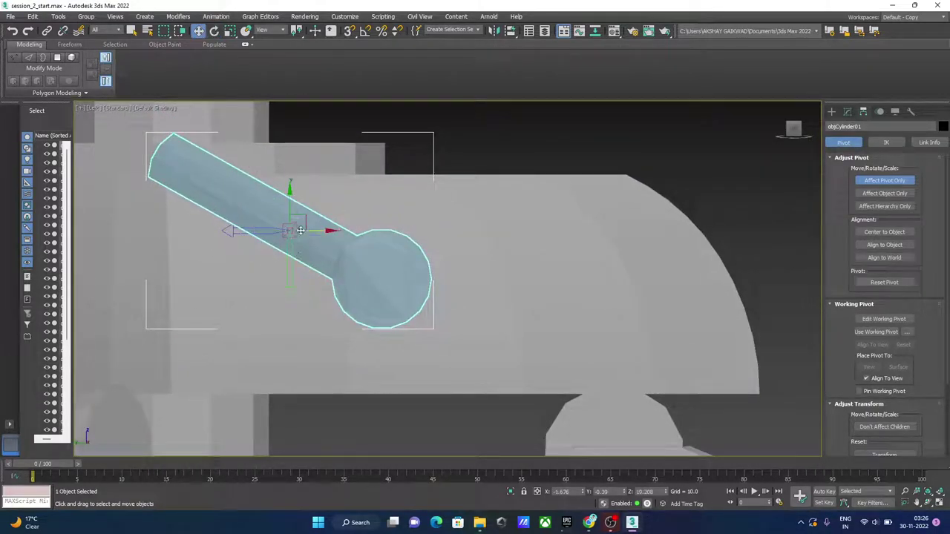
mouse_move(300, 230)
mouse_down()
mouse_move(371, 219)
mouse_move(377, 268)
mouse_move(398, 278)
mouse_up()
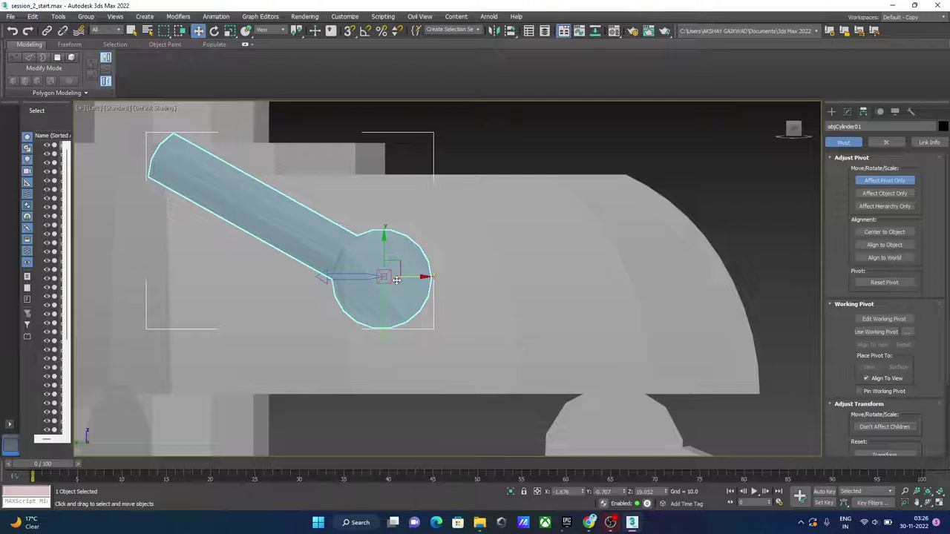
Back in Perspective, place the pivot at the joint where the lever's arms meet
key(shift+z)
alt+middle_drag(538, 285, 549, 242)
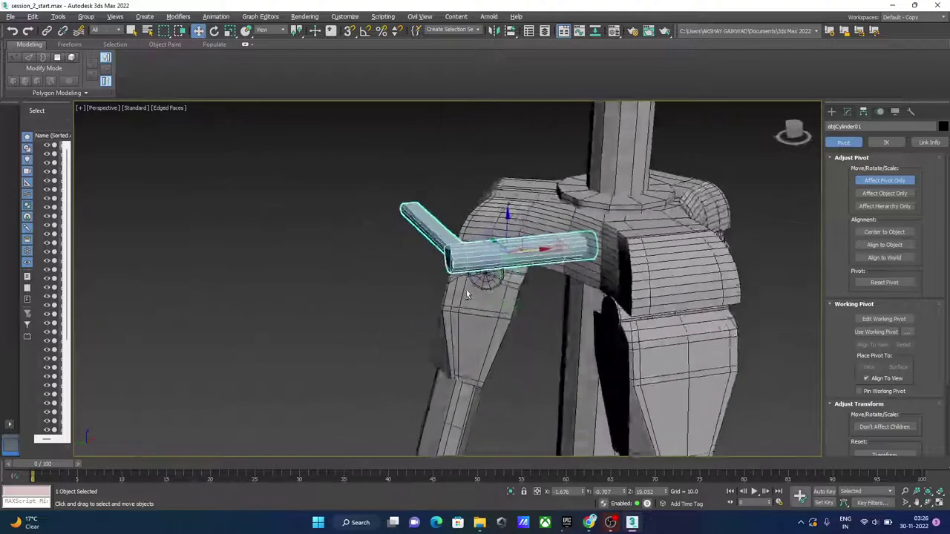
key(z)
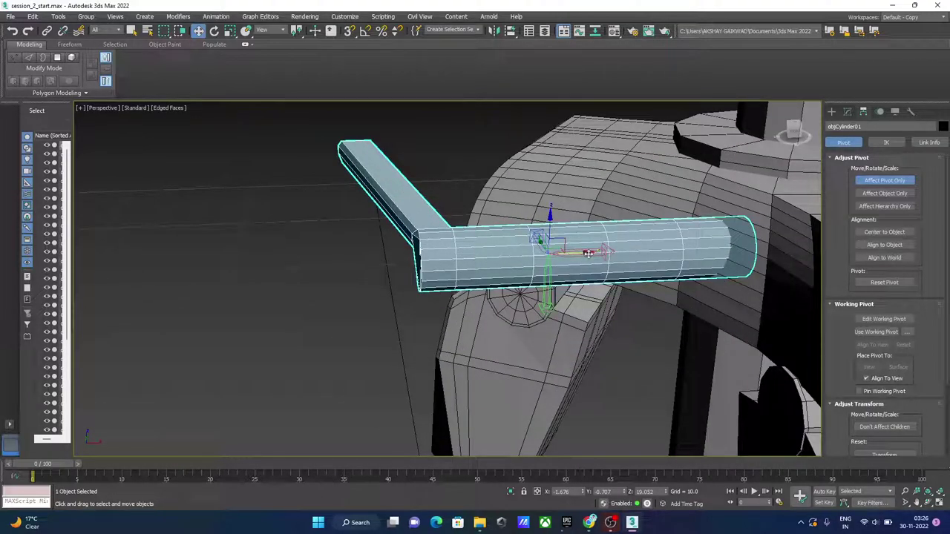
drag(587, 254, 457, 255)
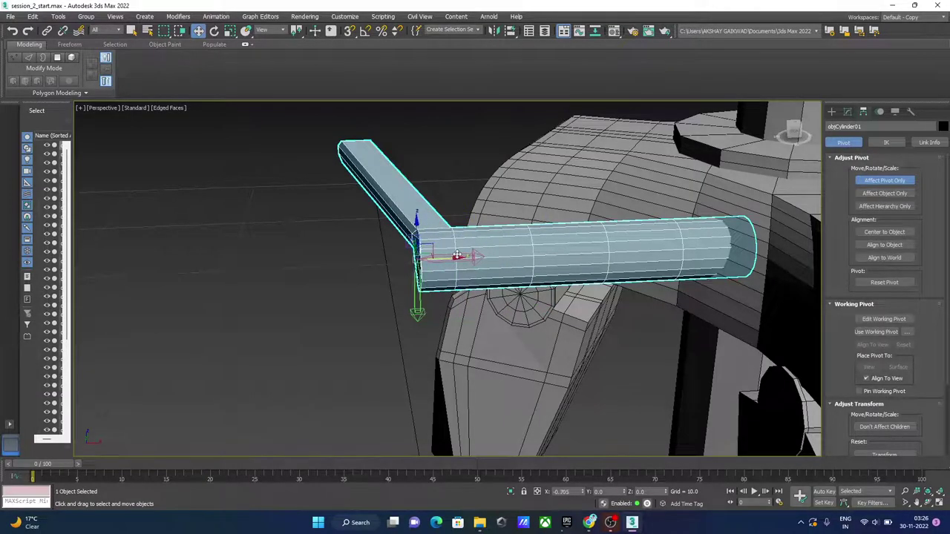
alt+middle_drag(457, 255, 534, 290)
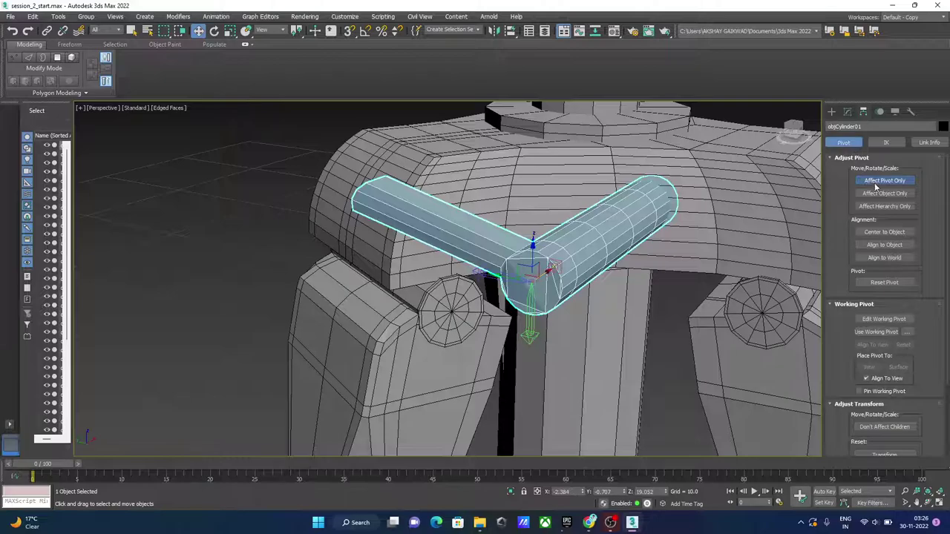
Turn off Affect Pivot Only
click(875, 184)
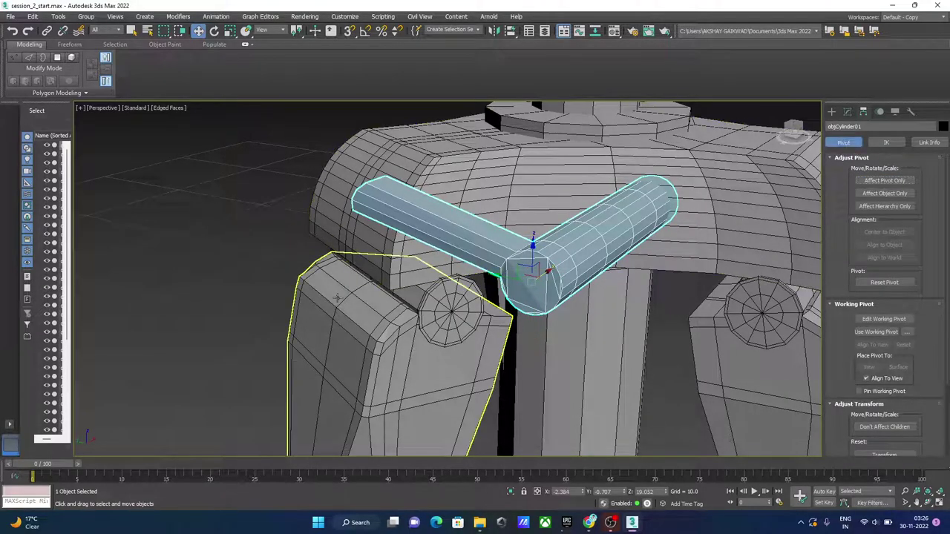
scroll(529, 292, down, 2)
alt+middle_drag(529, 291, 564, 271)
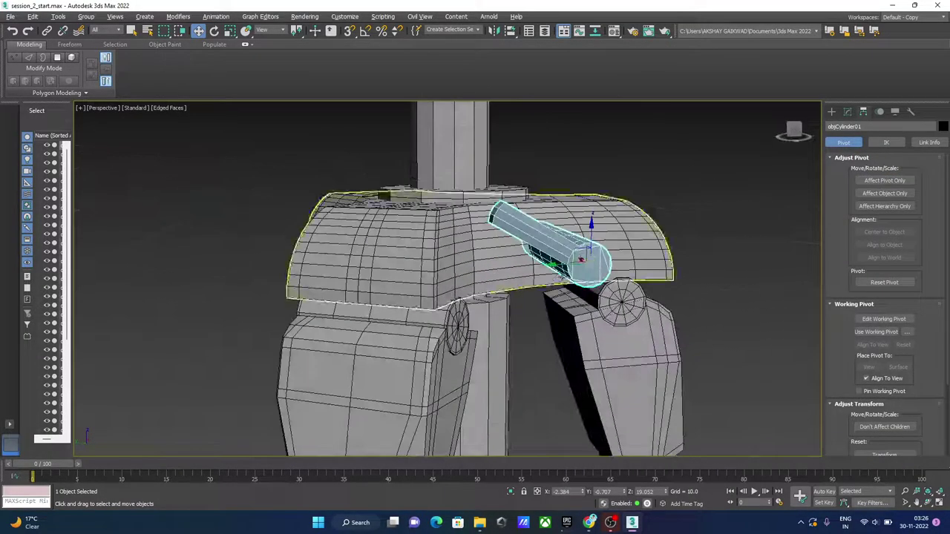
scroll(567, 267, up, 3)
scroll(571, 265, up, 1)
Rotate the lever around its new end pivot to test it
key(e)
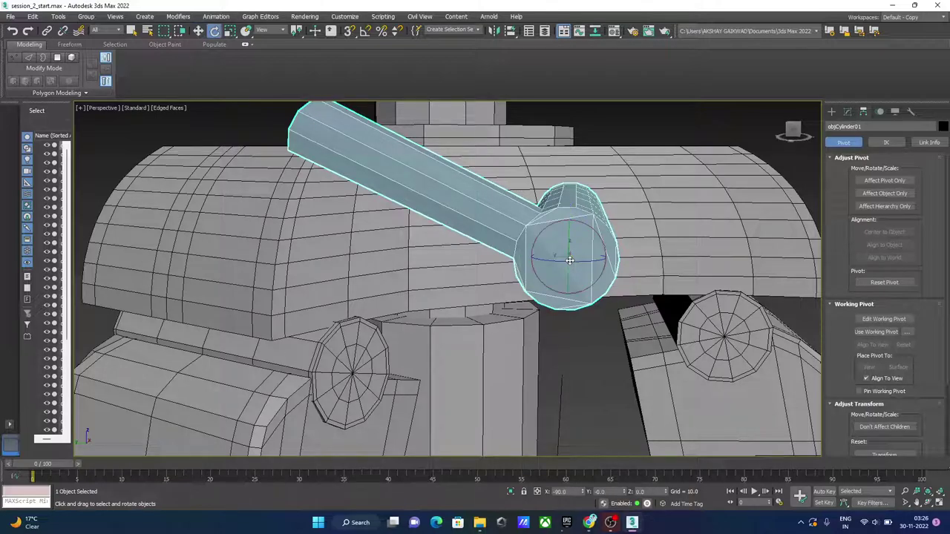
middle_drag(570, 260, 538, 295)
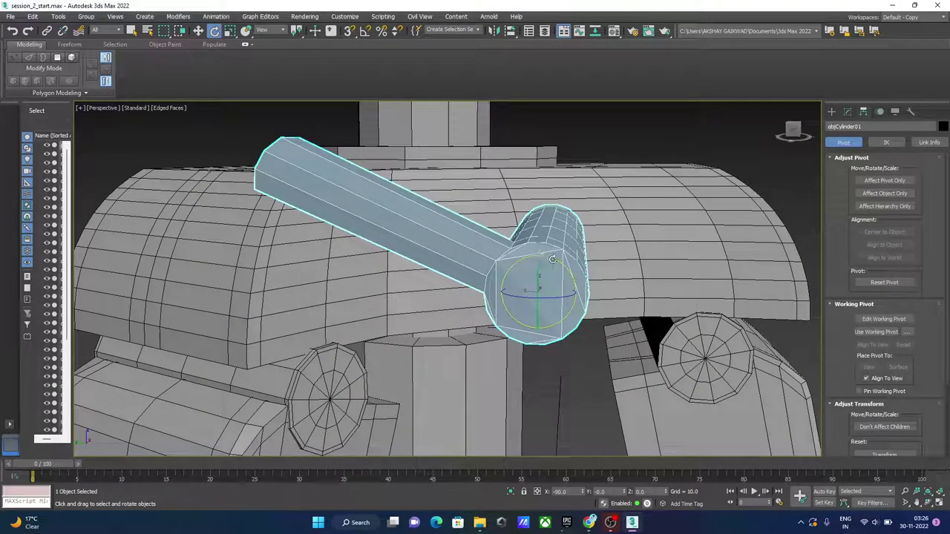
mouse_move(553, 258)
mouse_down()
mouse_move(490, 242)
mouse_move(591, 351)
mouse_move(508, 283)
mouse_move(543, 314)
mouse_up()
scroll(508, 283, down, 3)
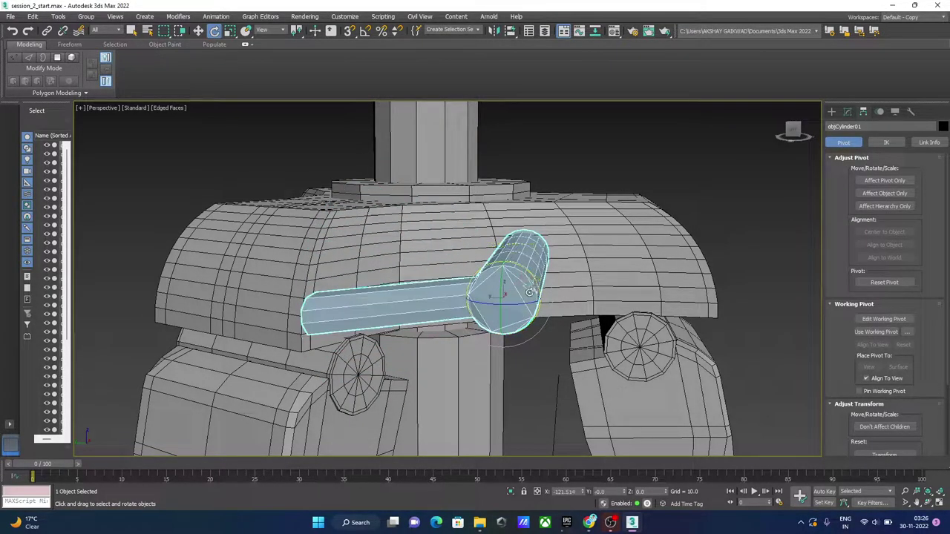
scroll(535, 292, up, 3)
scroll(489, 308, up, 2)
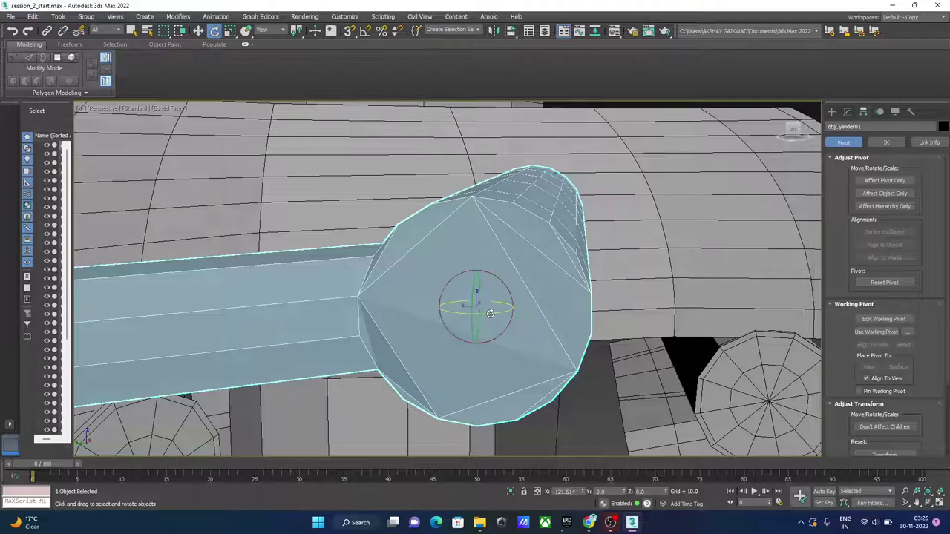
scroll(500, 279, down, 2)
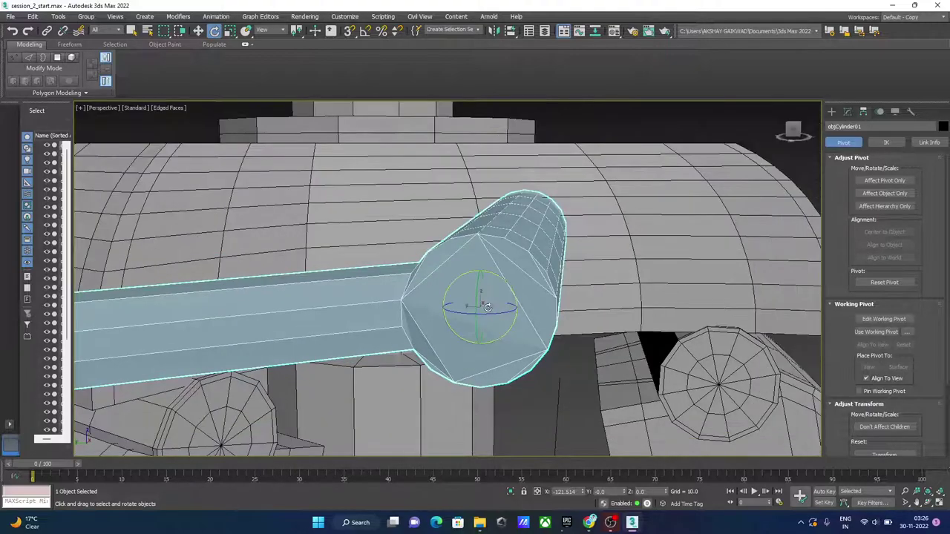
scroll(504, 282, down, 2)
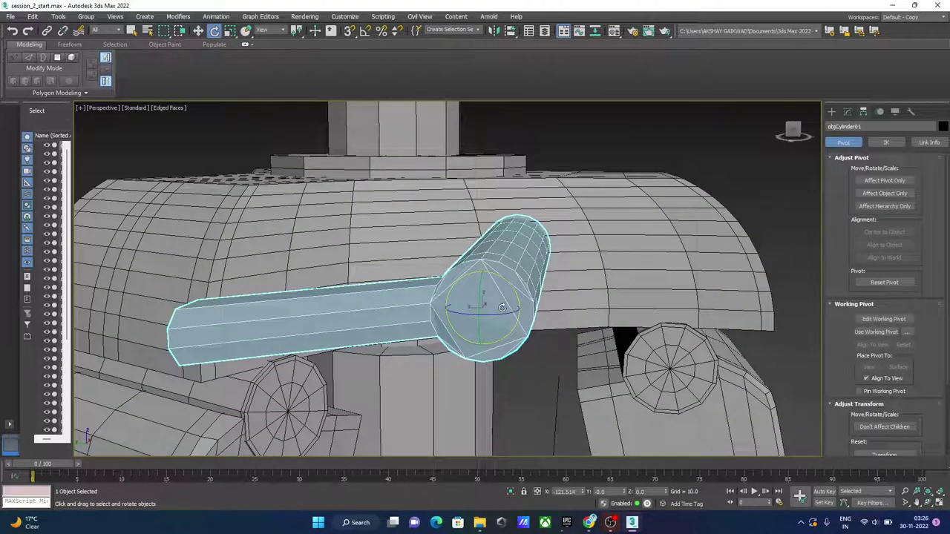
Rotate the lever upward so it points left
key(w)
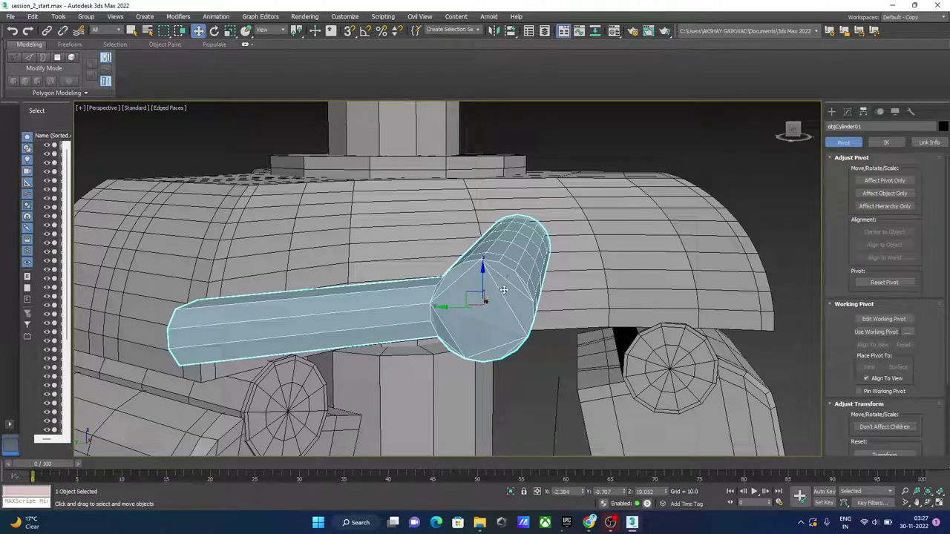
key(e)
mouse_move(507, 291)
mouse_down()
mouse_move(521, 310)
mouse_move(523, 354)
mouse_move(506, 345)
mouse_up()
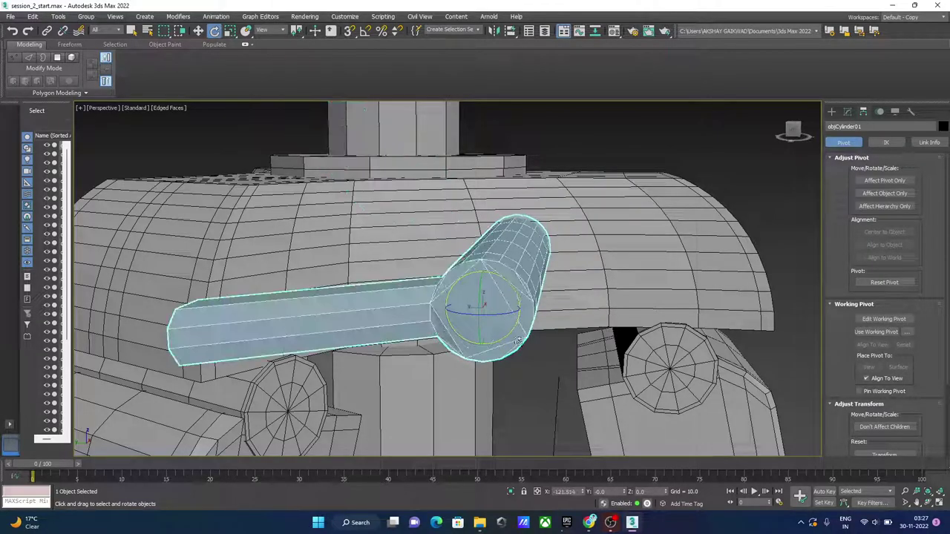
scroll(523, 353, down, 5)
scroll(506, 346, down, 3)
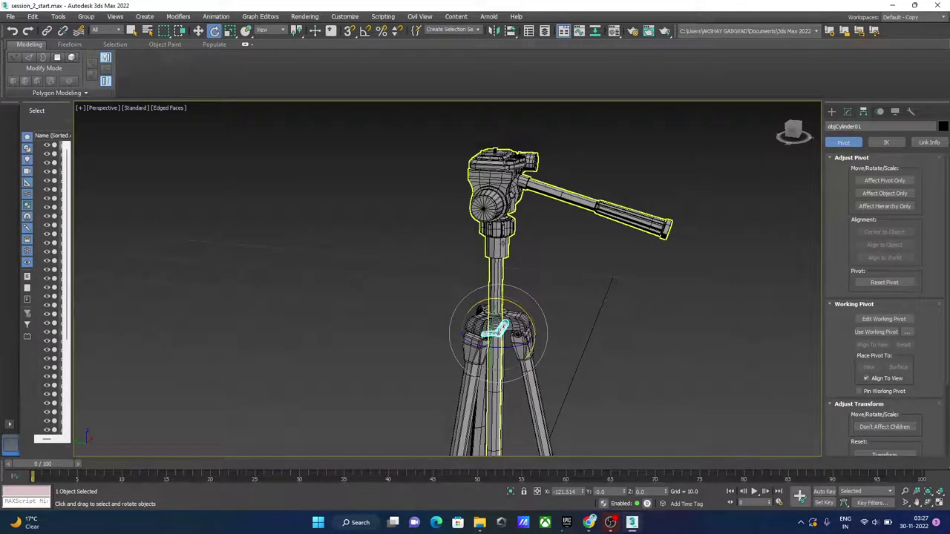
Select the centre column objCylinder22 and slide it up along Z, then back down
click(502, 244)
key(w)
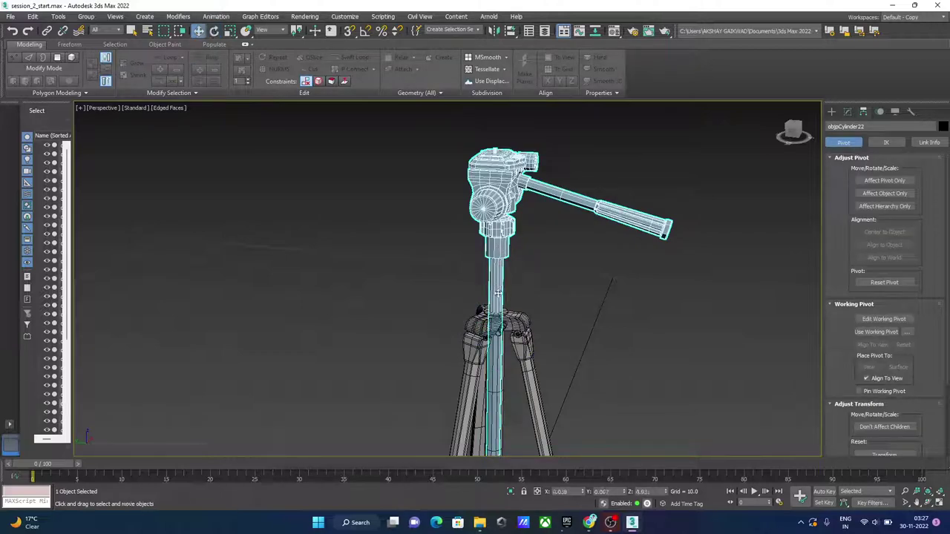
middle_drag(497, 313, 497, 217)
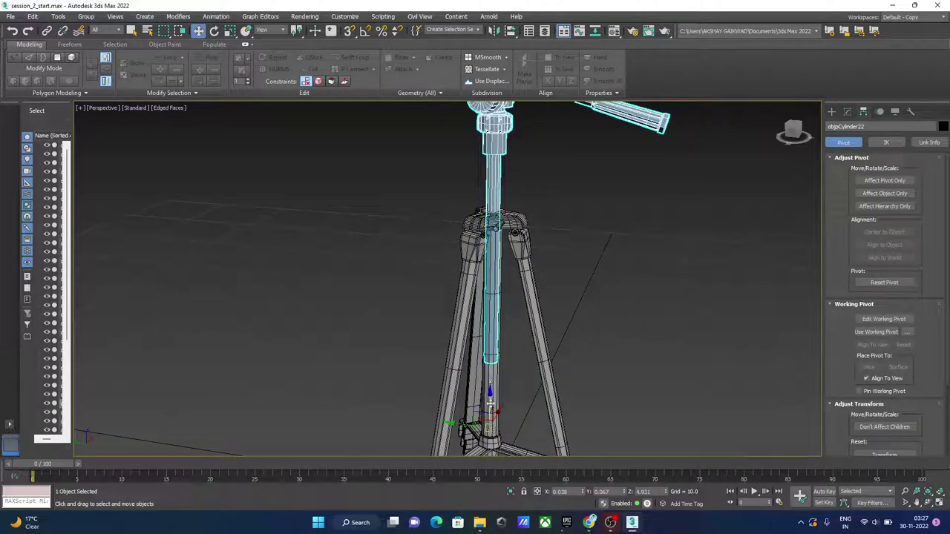
mouse_move(490, 402)
mouse_down()
mouse_move(492, 339)
mouse_move(490, 393)
mouse_up()
middle_drag(482, 181, 482, 237)
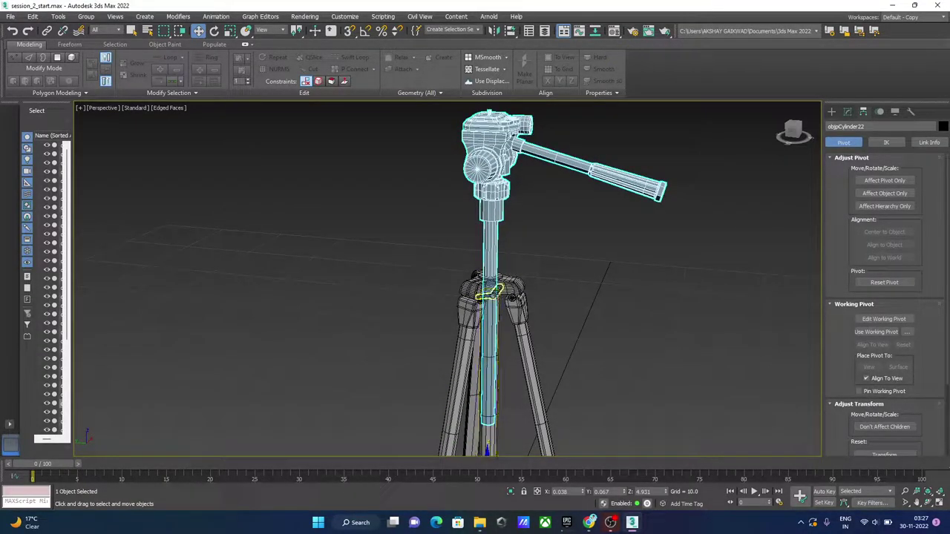
Reframe the tripod, clear the selection and select the leg-lock lever objCylinder01
scroll(495, 291, down, 3)
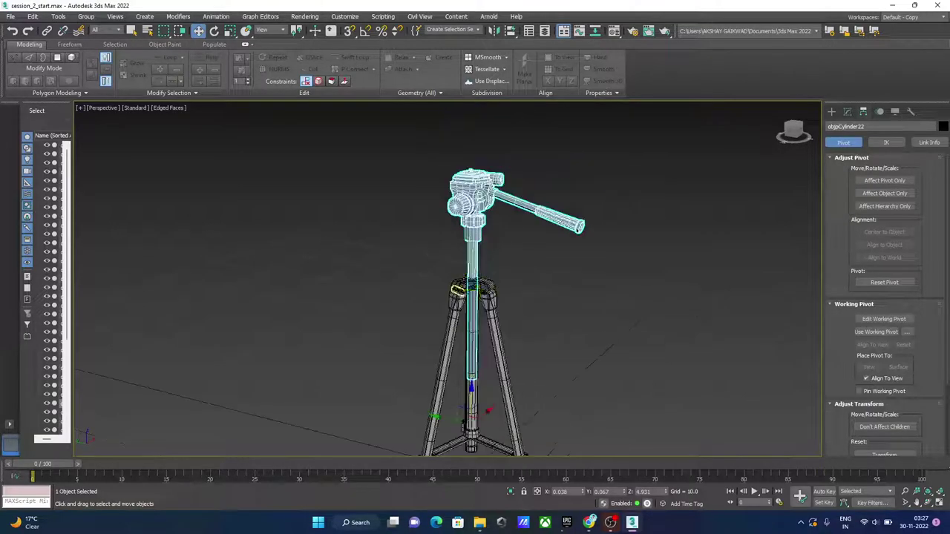
middle_drag(495, 293, 470, 319)
scroll(470, 319, up, 1)
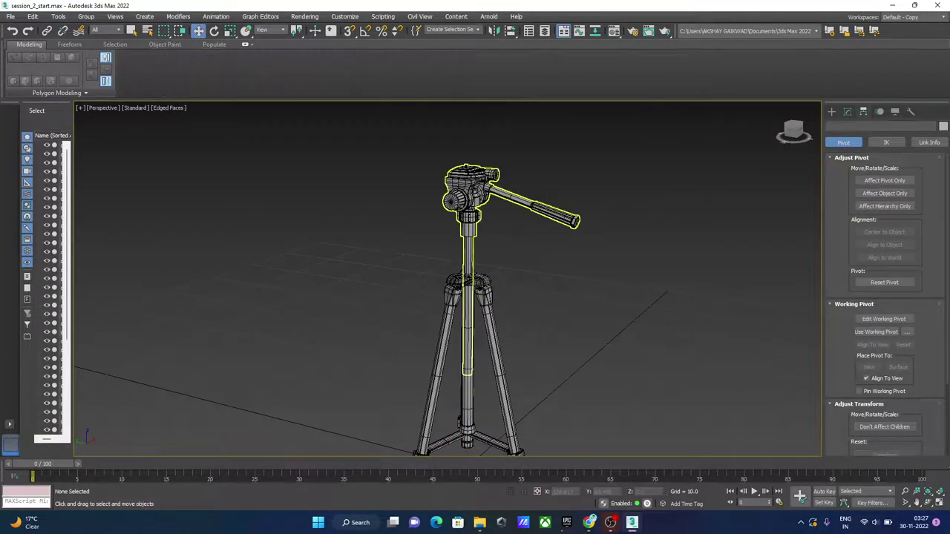
middle_drag(467, 390, 468, 316)
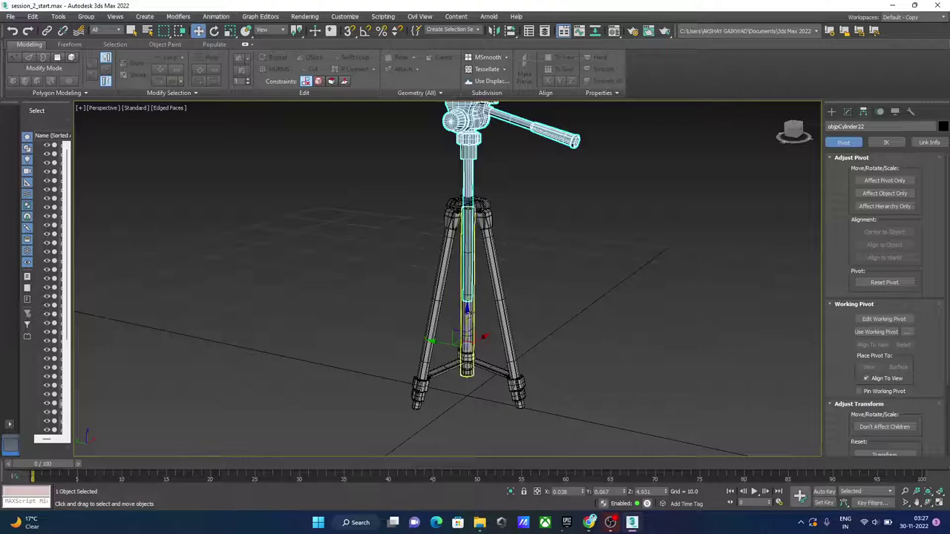
scroll(467, 315, up, 3)
scroll(469, 319, up, 2)
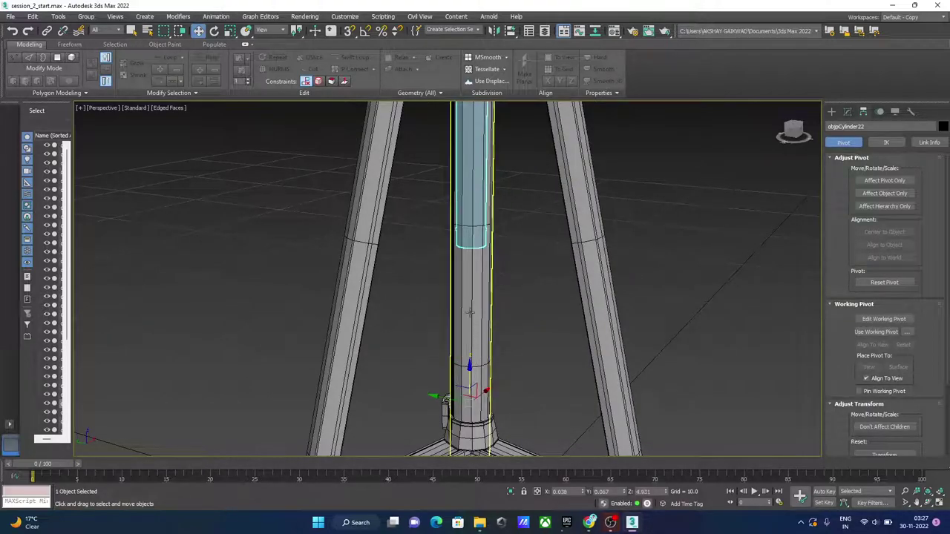
scroll(469, 315, down, 5)
middle_drag(483, 212, 483, 266)
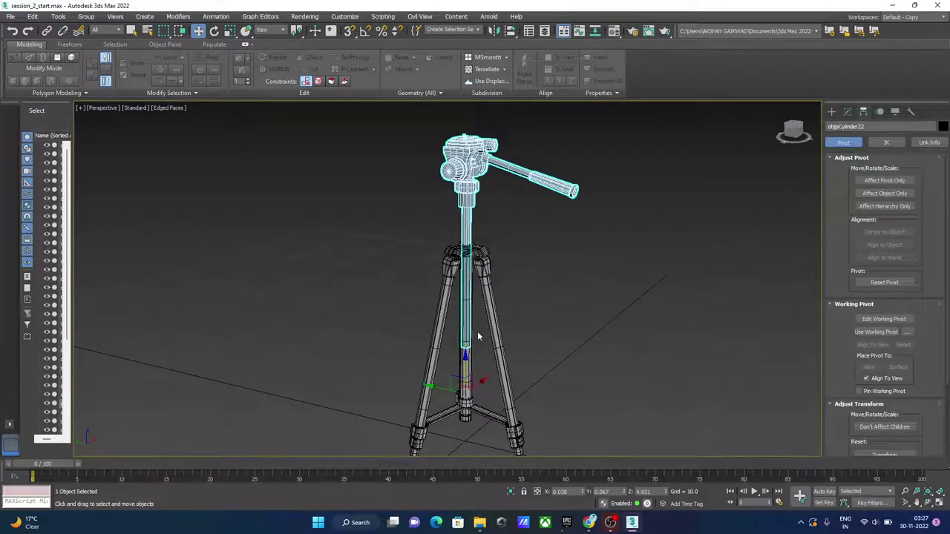
click(509, 274)
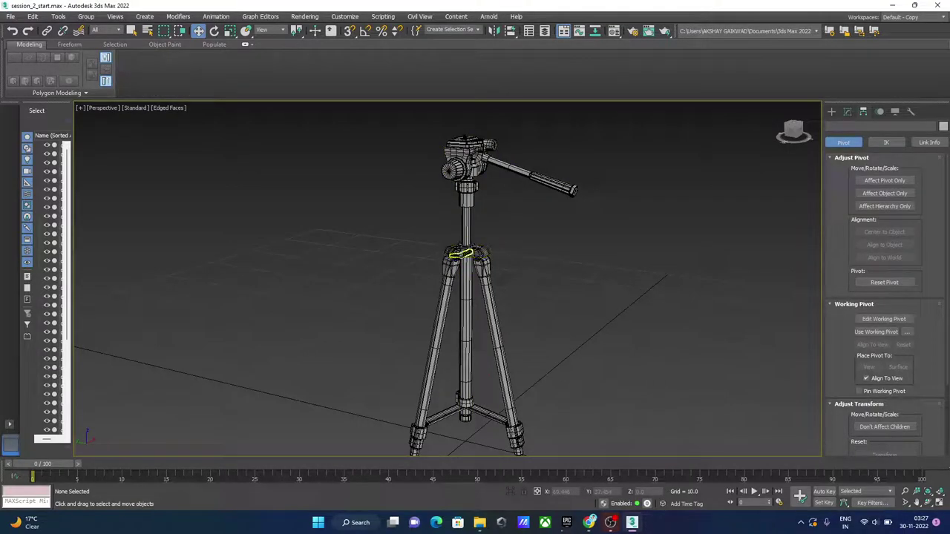
click(456, 255)
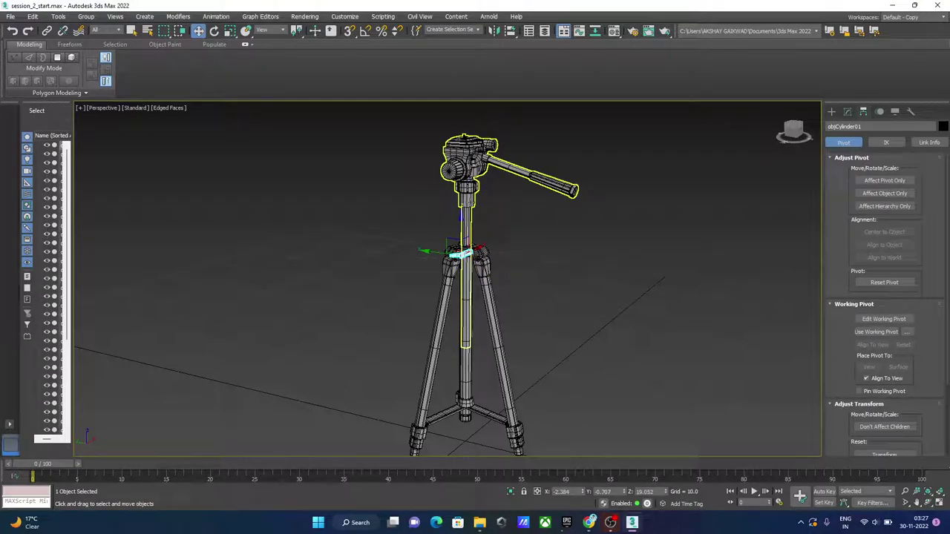
Zoom in on the lever and open the Animation menu to reach Wire Parameters
scroll(472, 274, up, 5)
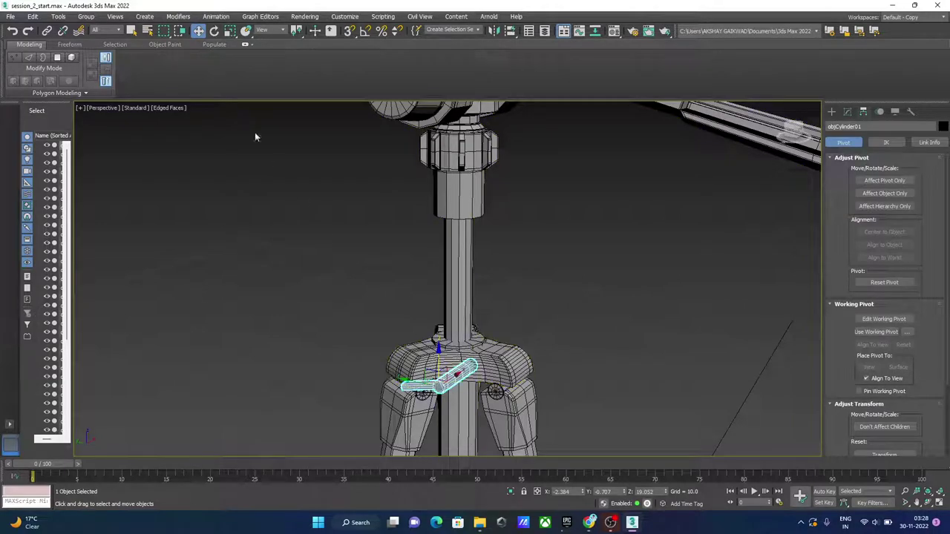
click(215, 17)
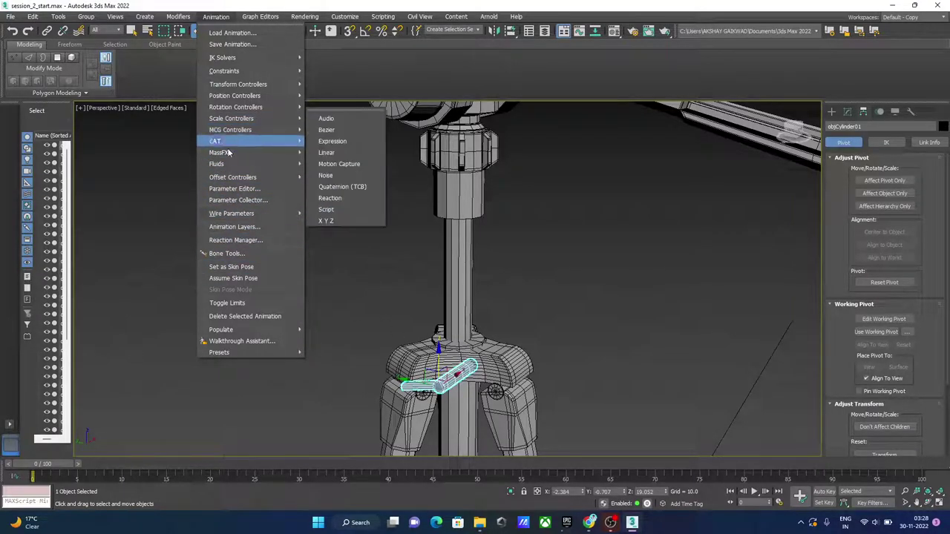
mouse_move(231, 213)
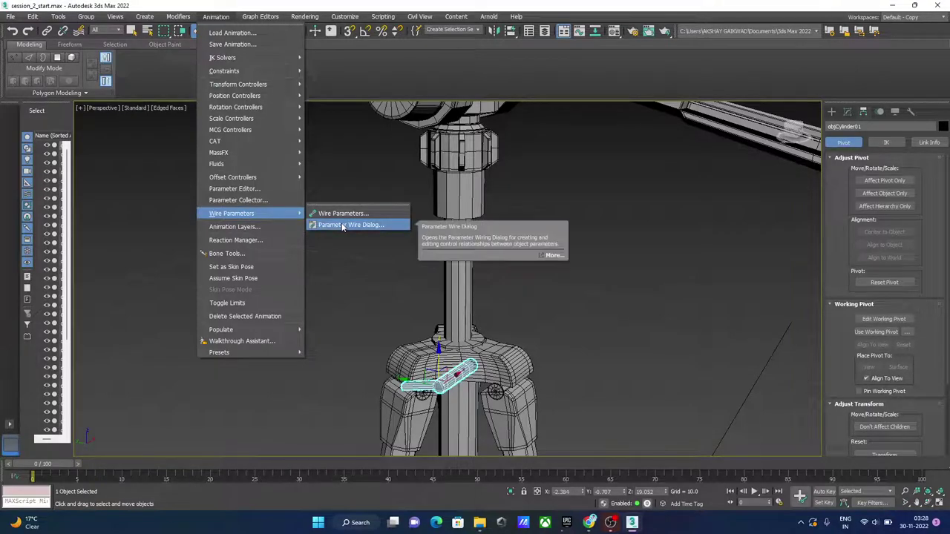
Wire the lever's X Rotation to objCylinder22's Z Position from the lever's right-click Wire Parameters menu
key(Escape)
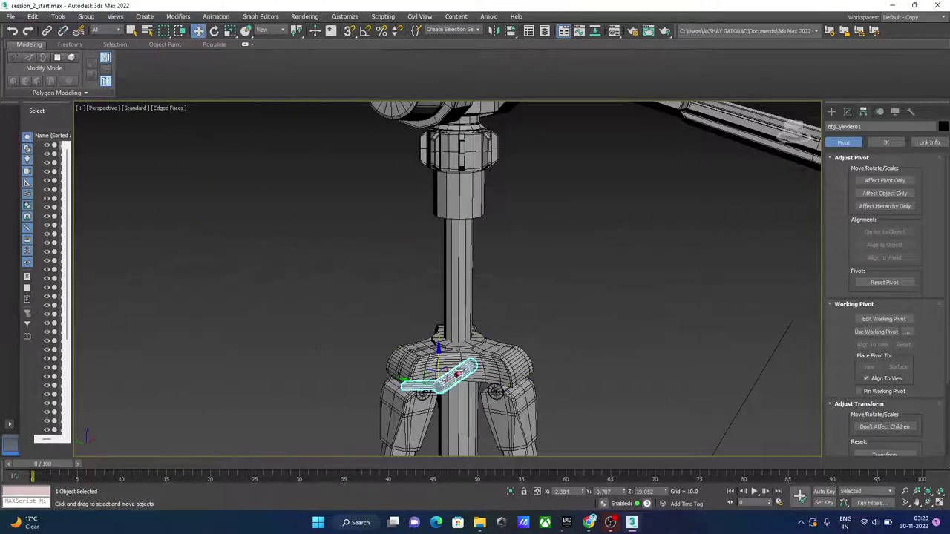
right_click(450, 382)
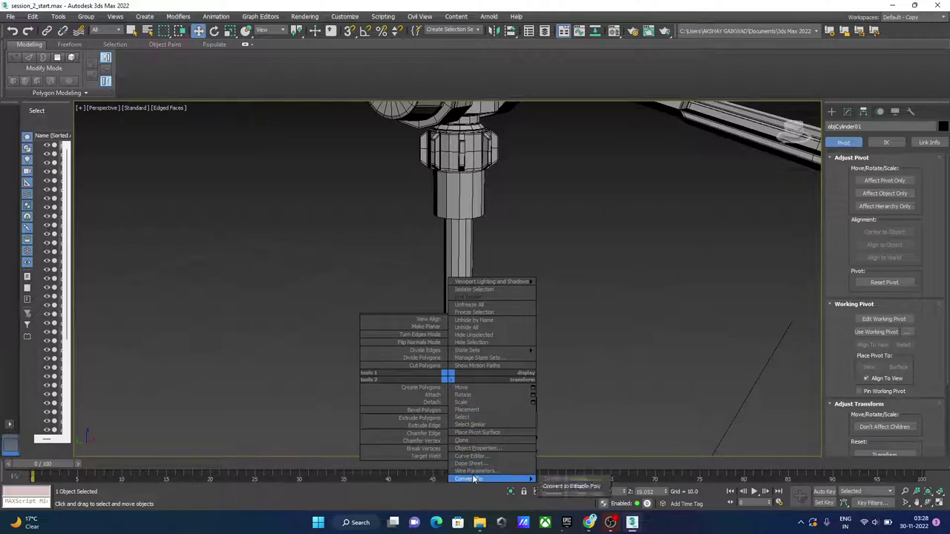
right_click(386, 388)
mouse_move(434, 392)
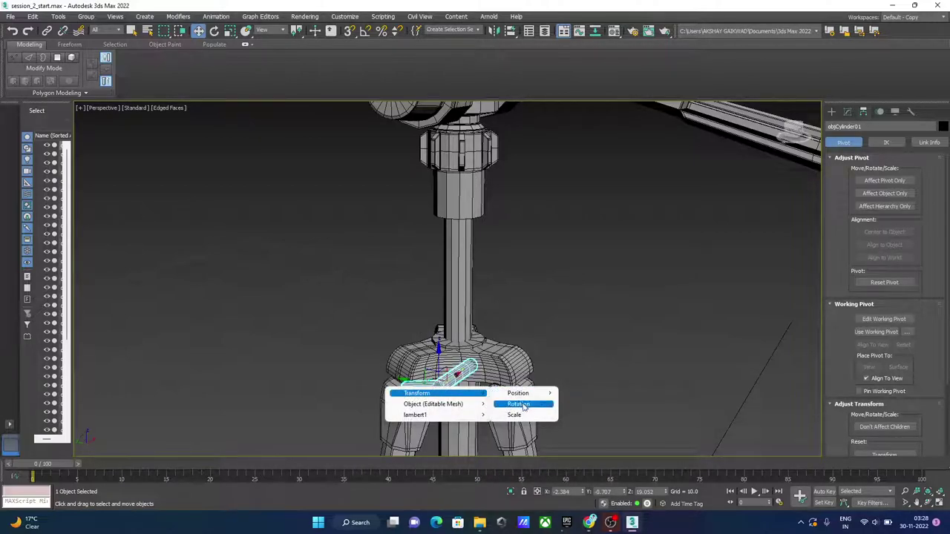
mouse_move(519, 404)
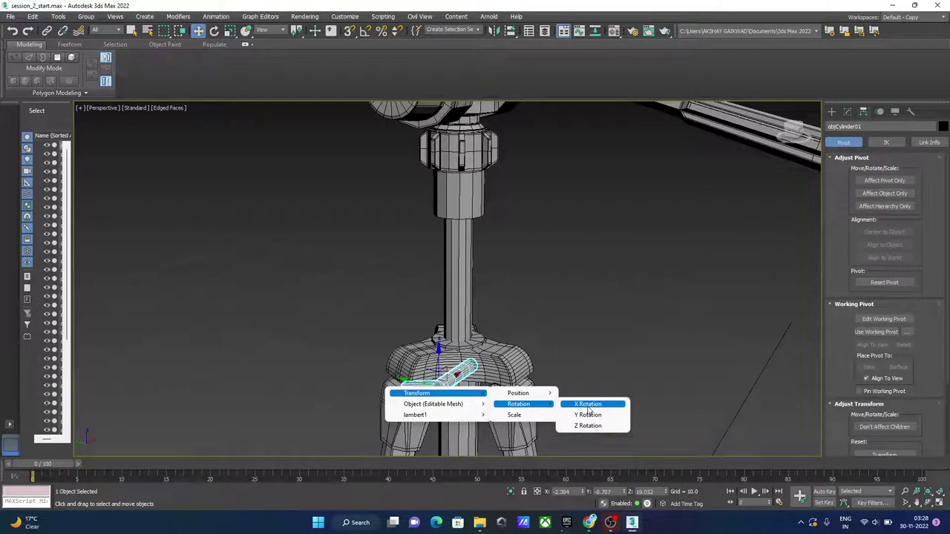
click(589, 405)
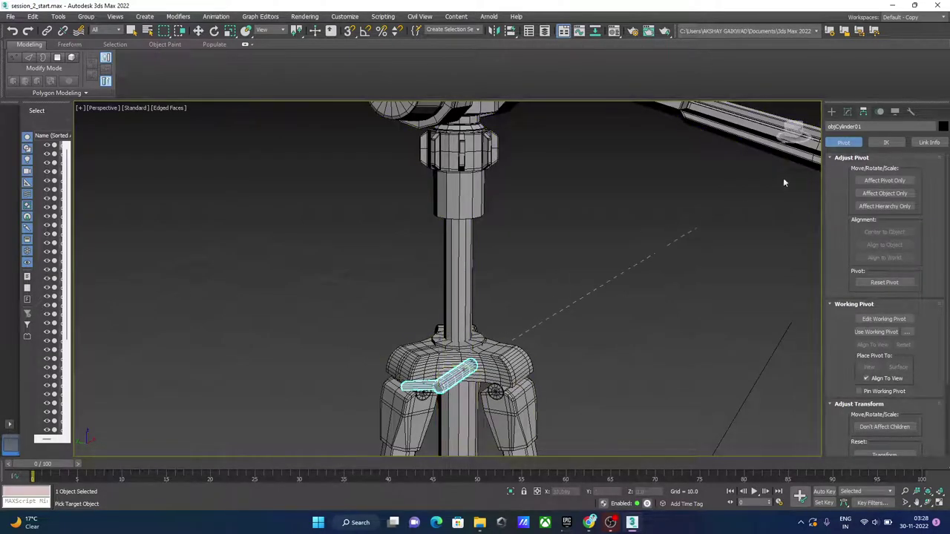
click(465, 268)
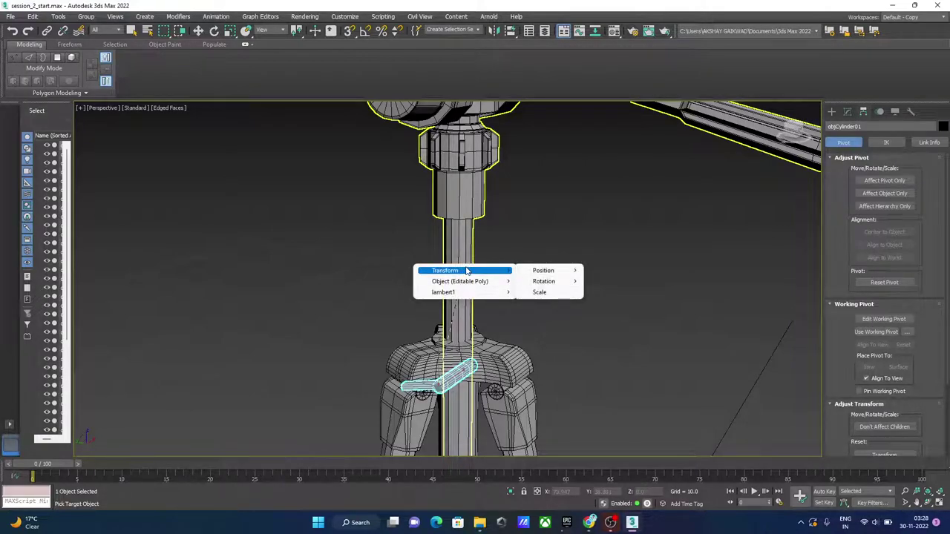
mouse_move(543, 270)
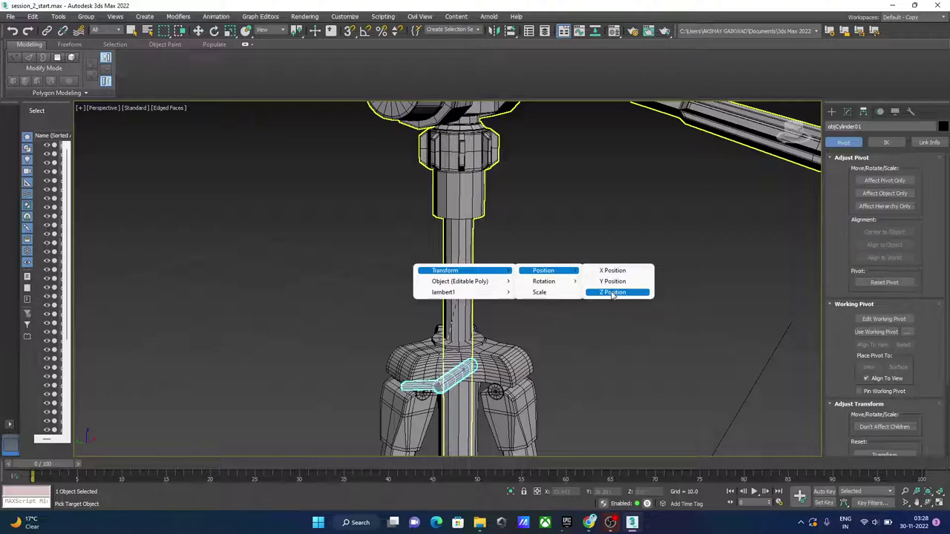
click(613, 292)
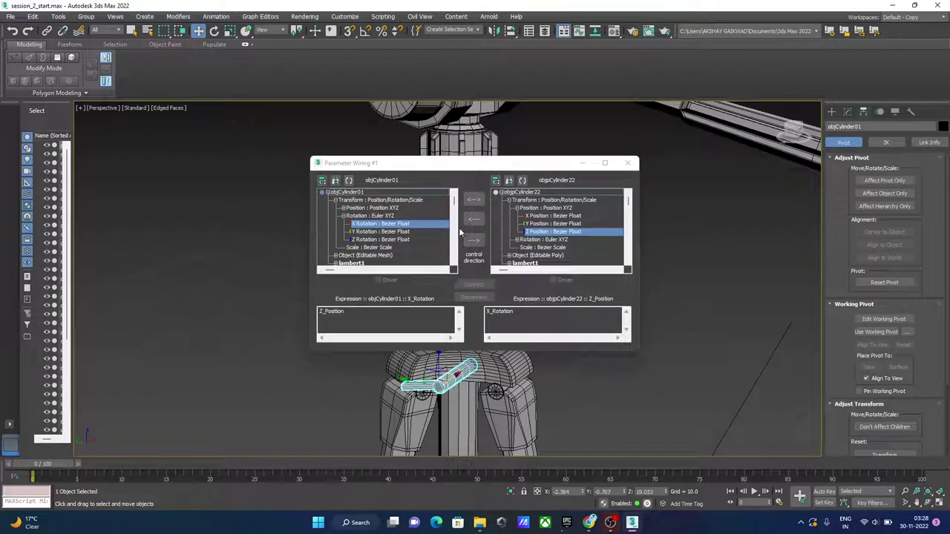
Move the Parameter Wiring dialog to the upper left and set the wire one-way, lever driving column
drag(495, 164, 249, 140)
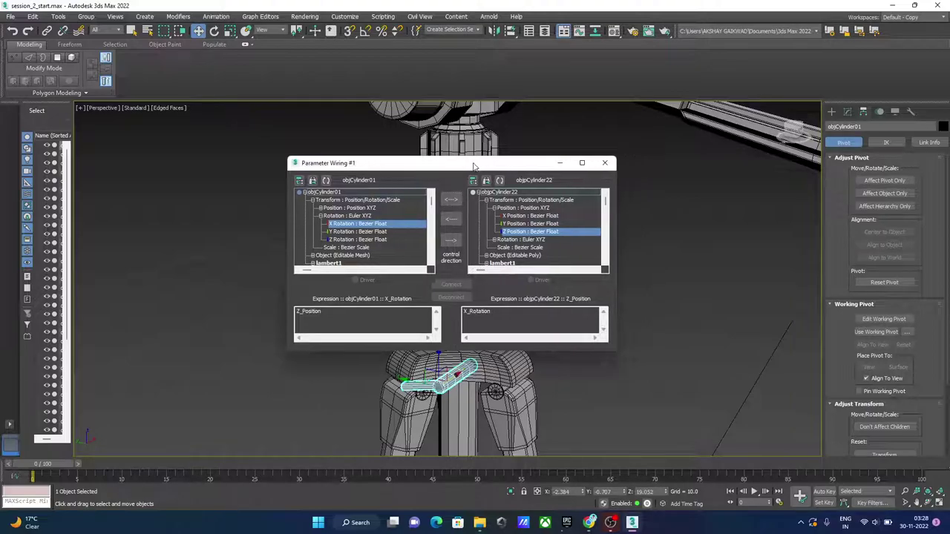
scroll(520, 201, down, 3)
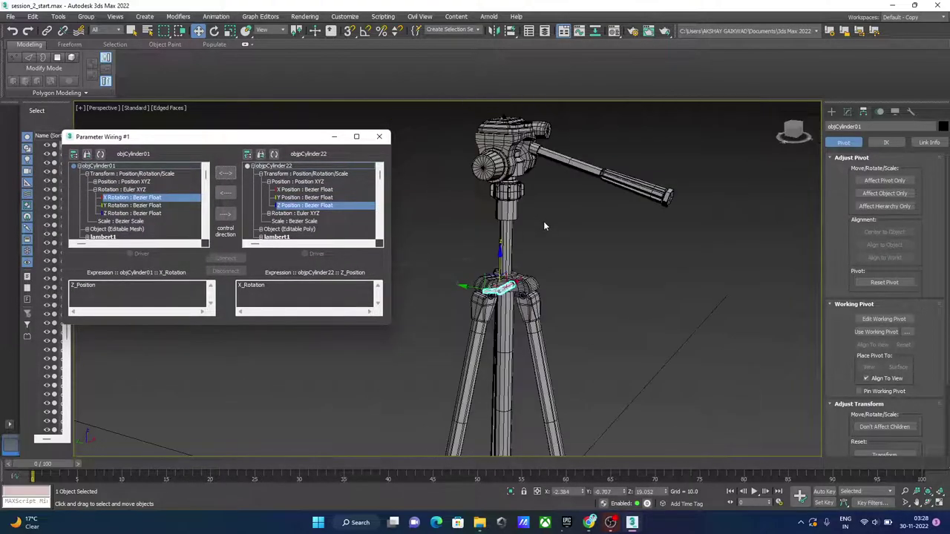
scroll(543, 221, down, 1)
scroll(511, 317, up, 2)
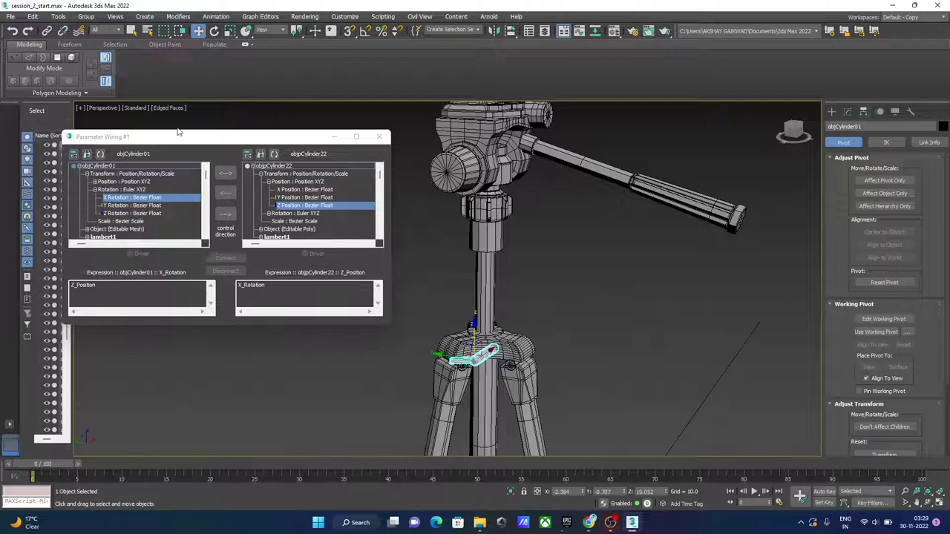
drag(178, 138, 197, 142)
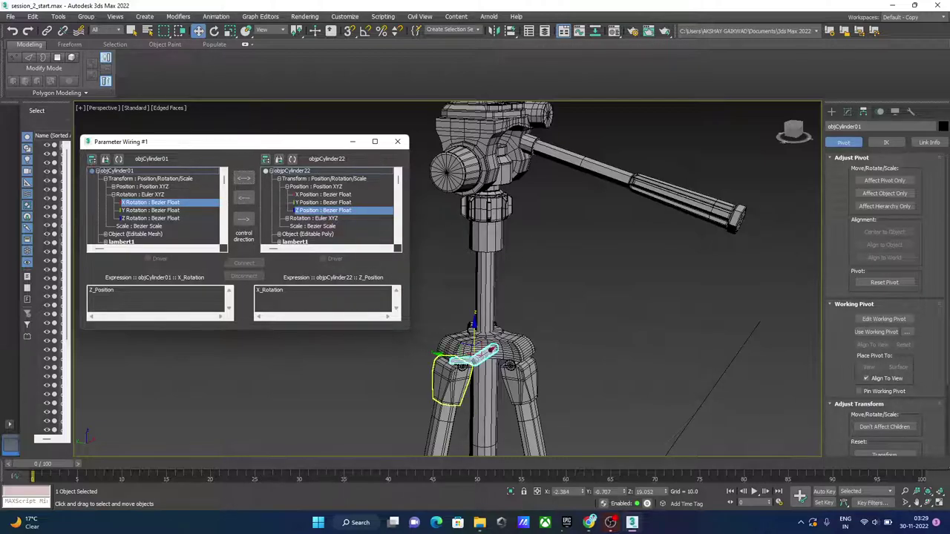
scroll(473, 360, up, 2)
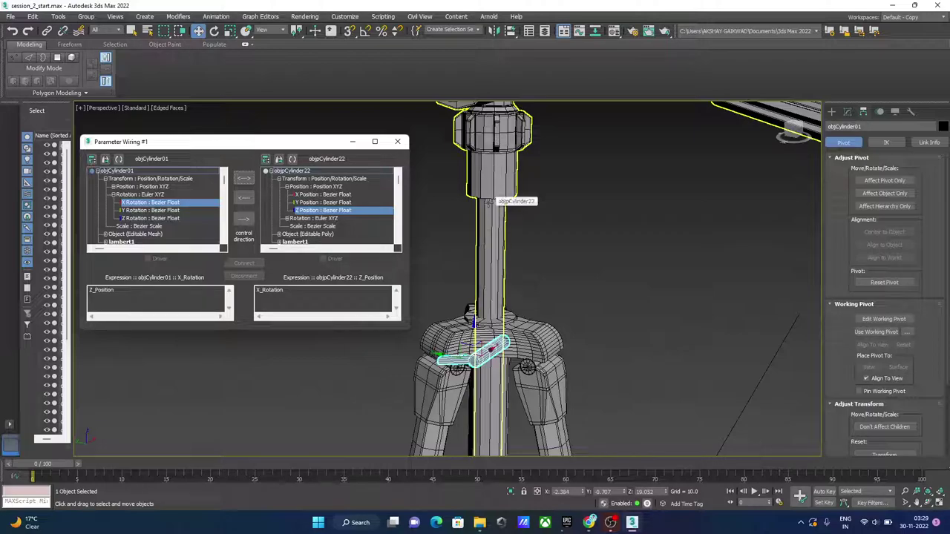
middle_drag(488, 204, 483, 241)
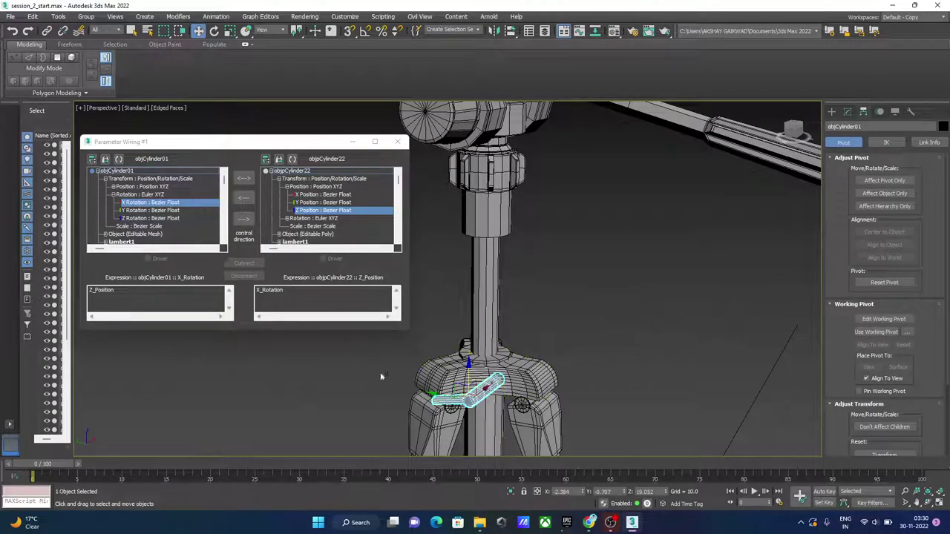
click(246, 220)
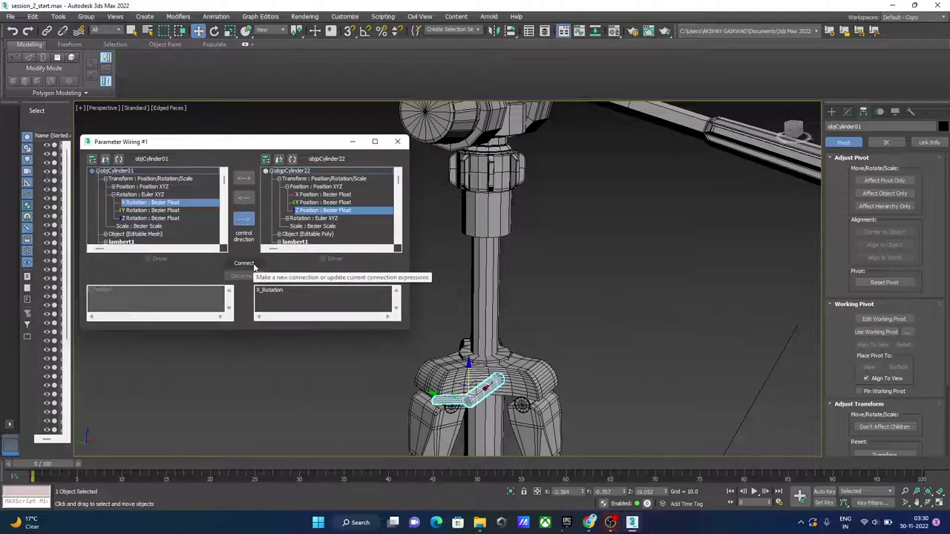
Connect the wire so the lever's X Rotation drives the column's Z Position
click(245, 265)
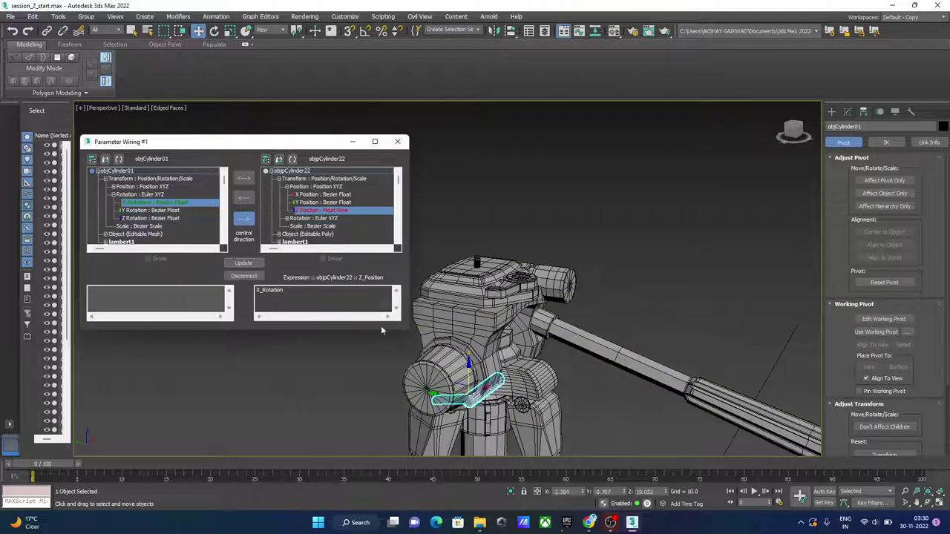
scroll(382, 330, down, 2)
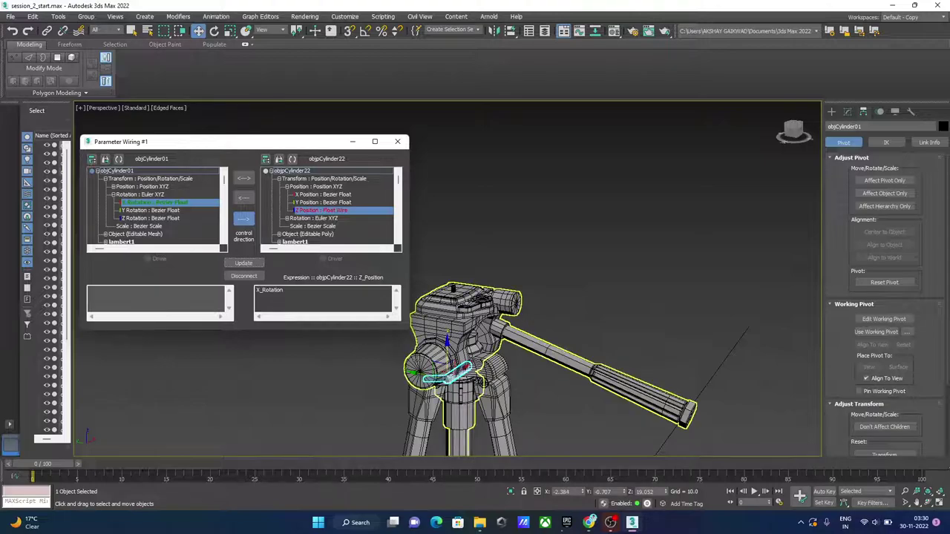
scroll(377, 339, up, 2)
middle_drag(377, 339, 377, 215)
scroll(451, 241, up, 2)
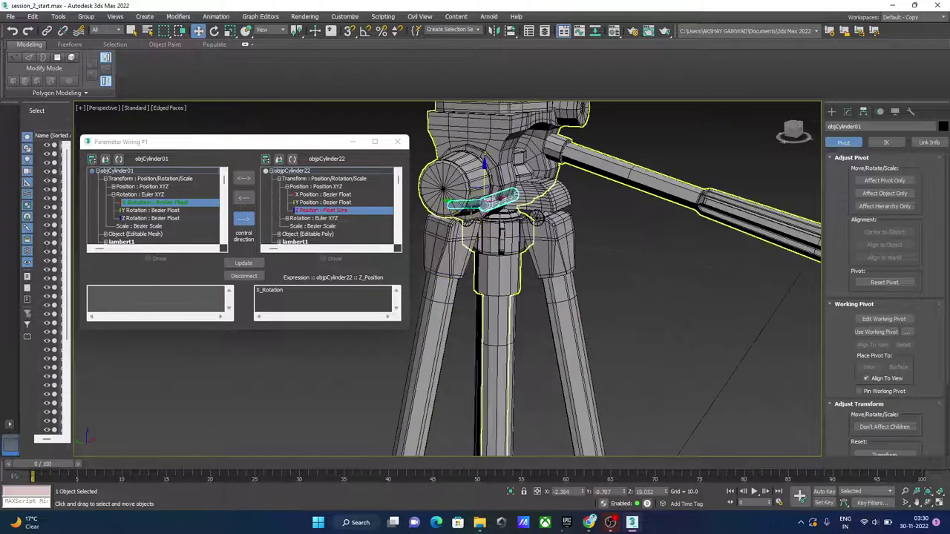
scroll(519, 311, down, 1)
scroll(534, 327, down, 1)
scroll(543, 335, down, 1)
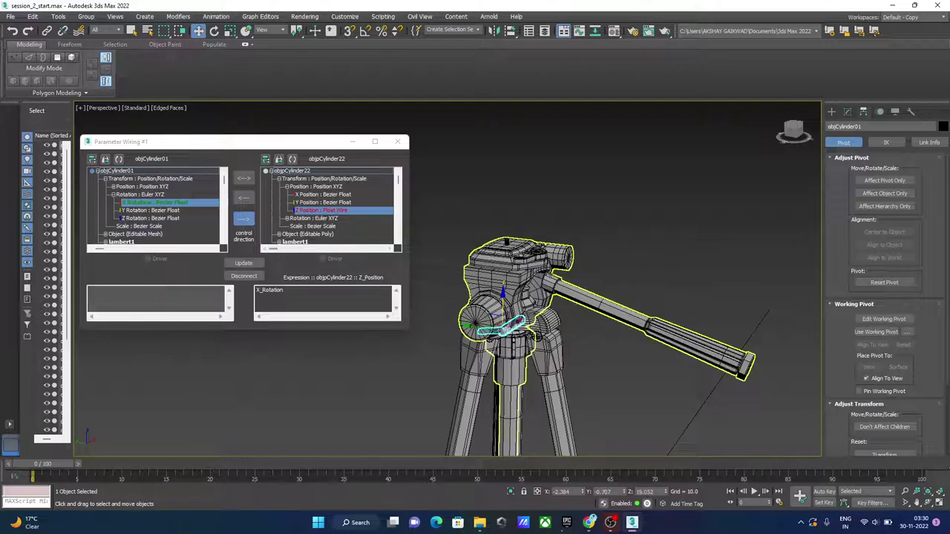
Select the centre column and slide it sideways along X to test the wire
click(511, 283)
scroll(512, 316, down, 2)
scroll(512, 317, down, 2)
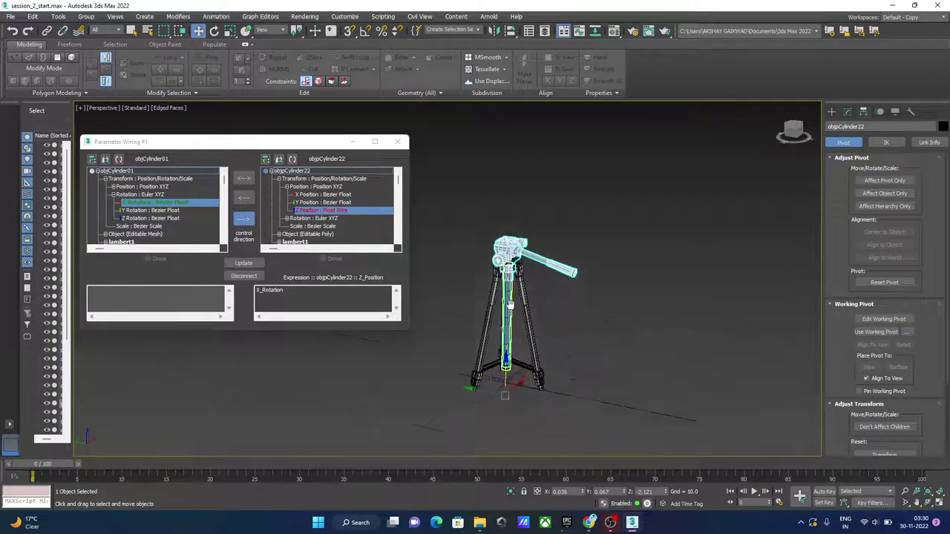
scroll(507, 343, down, 1)
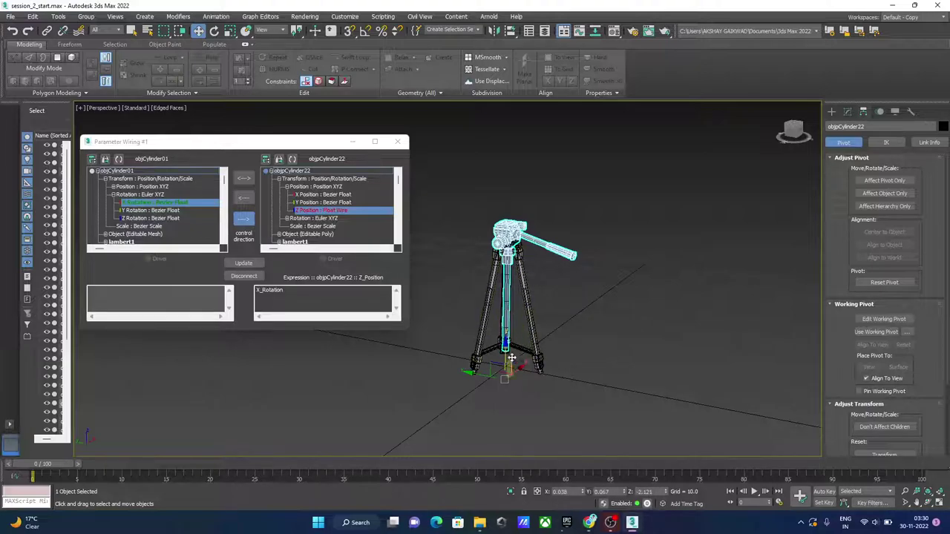
drag(515, 369, 536, 357)
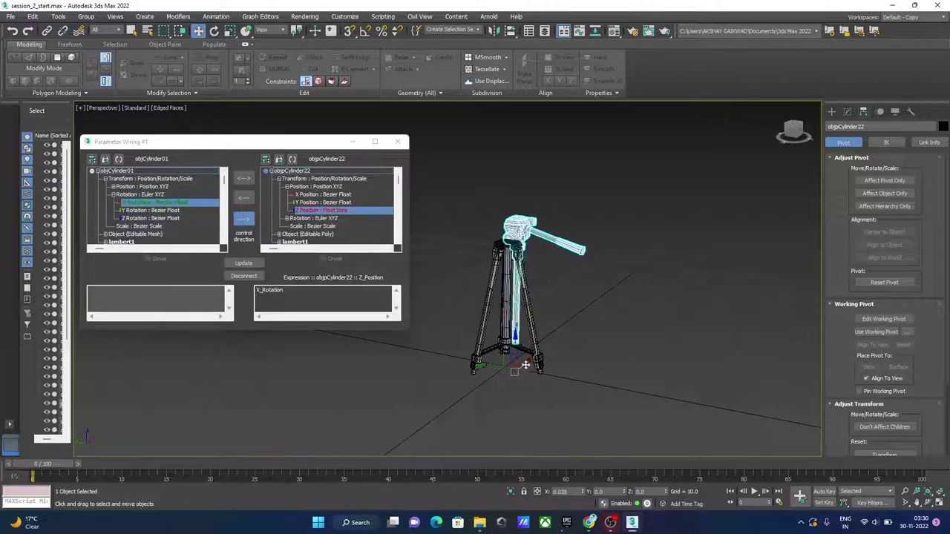
click(536, 358)
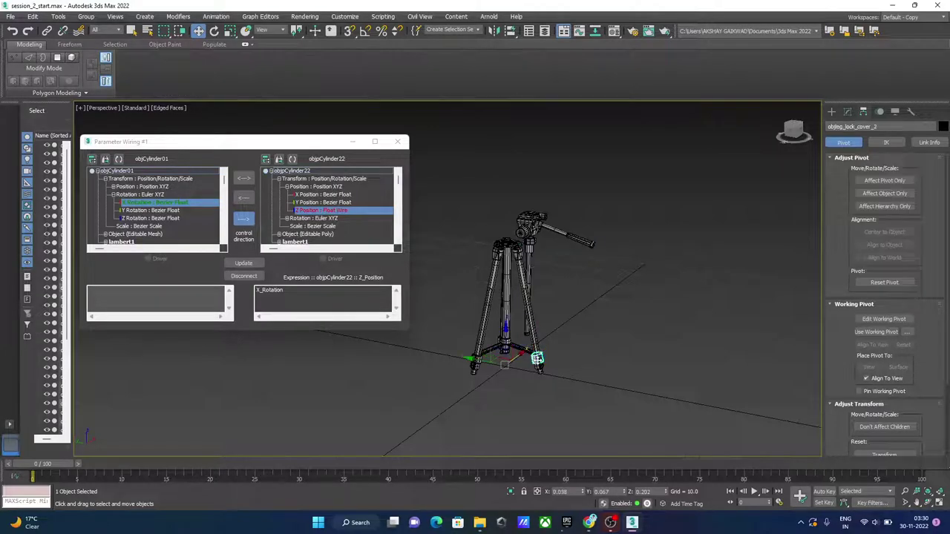
click(536, 359)
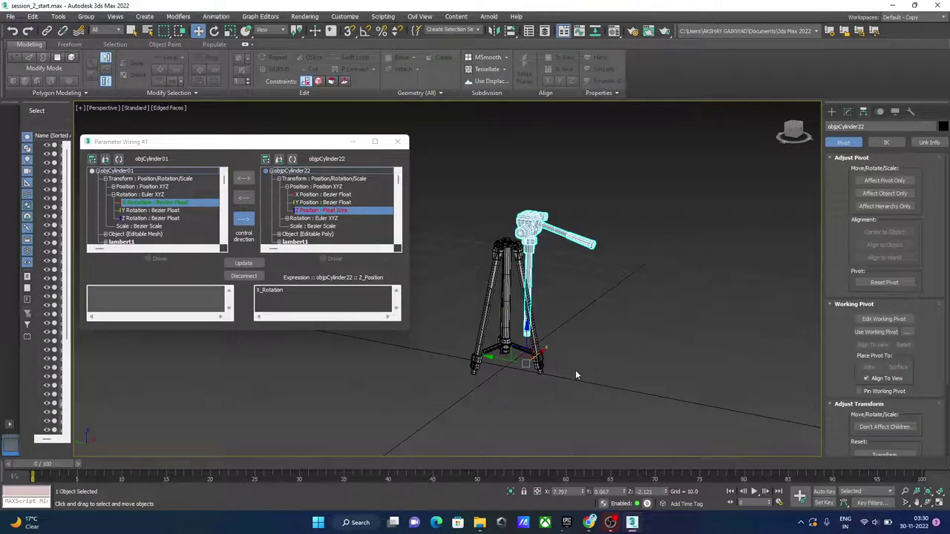
scroll(575, 373, up, 2)
scroll(549, 358, up, 4)
middle_drag(547, 354, 695, 349)
scroll(492, 318, down, 5)
mouse_move(494, 373)
alt+middle_down()
mouse_move(493, 362)
mouse_move(518, 367)
alt+middle_up()
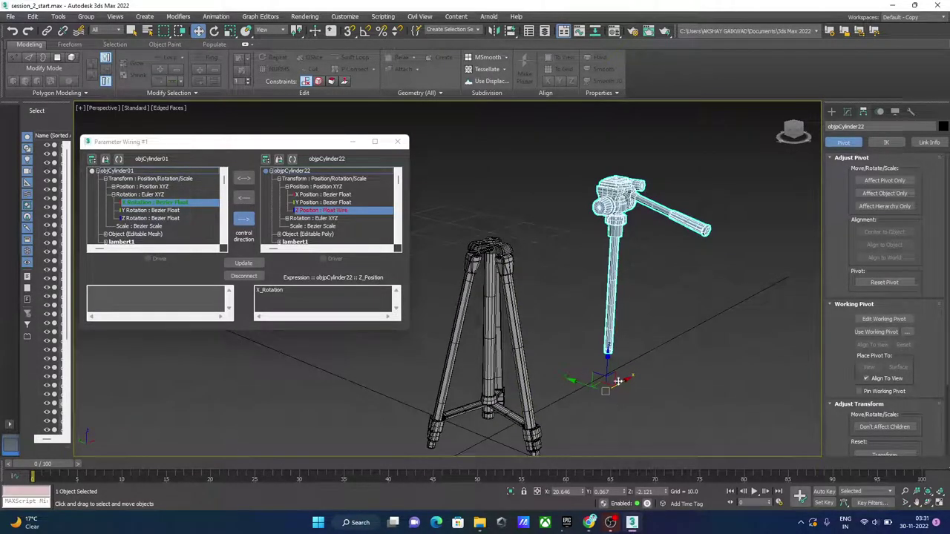
Drag the column left and out of the tripod, then undo the last two moves with Ctrl+Z
mouse_move(618, 381)
mouse_down()
mouse_move(577, 410)
mouse_move(496, 395)
mouse_up()
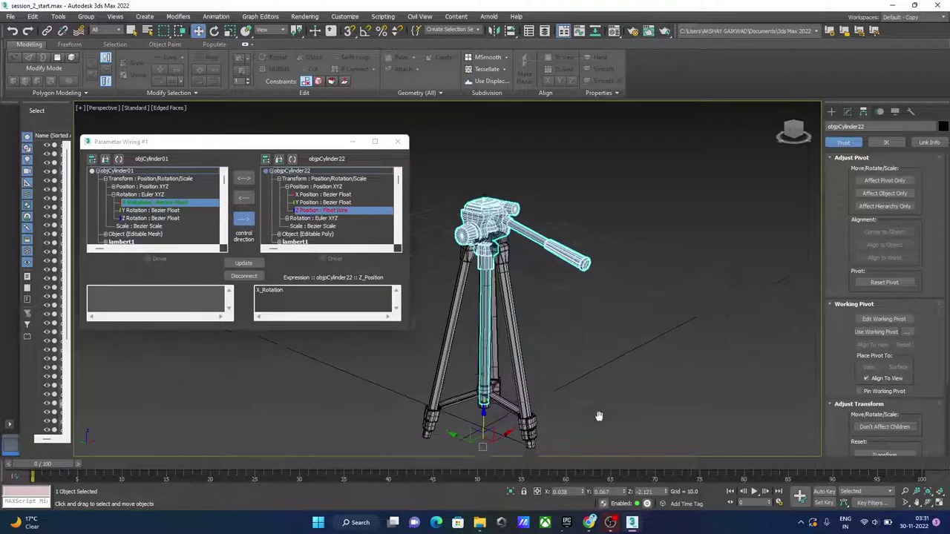
middle_drag(599, 415, 558, 414)
mouse_move(506, 417)
mouse_down()
mouse_move(615, 360)
mouse_move(584, 367)
mouse_up()
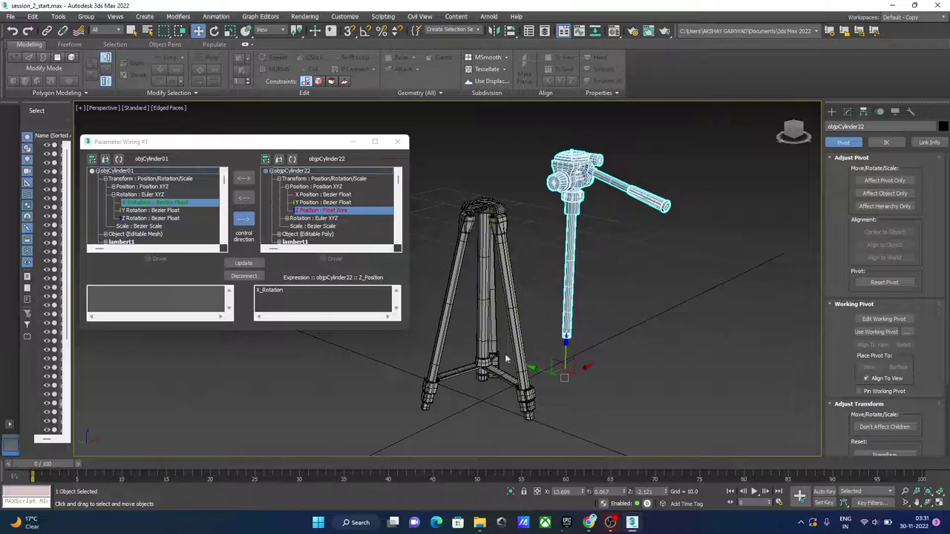
alt+middle_drag(505, 360, 607, 355)
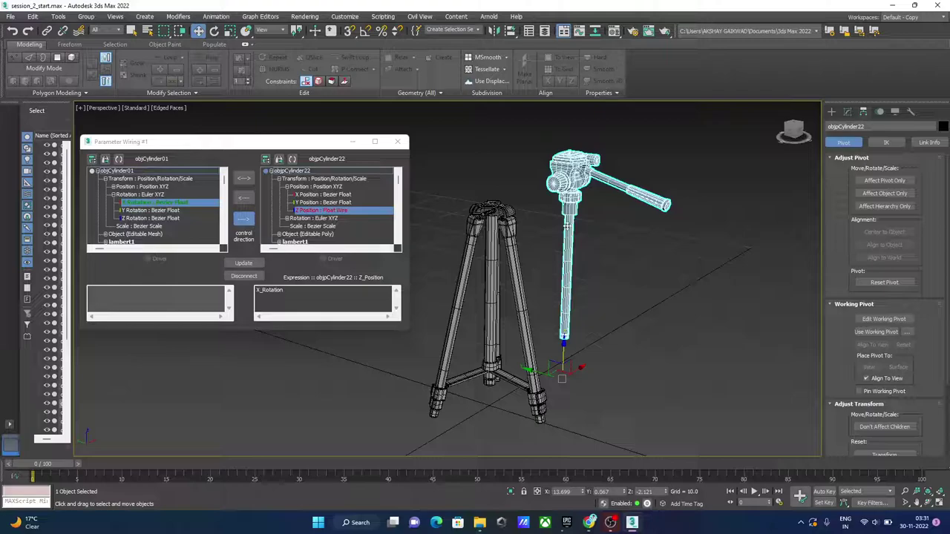
alt+middle_drag(566, 227, 566, 388)
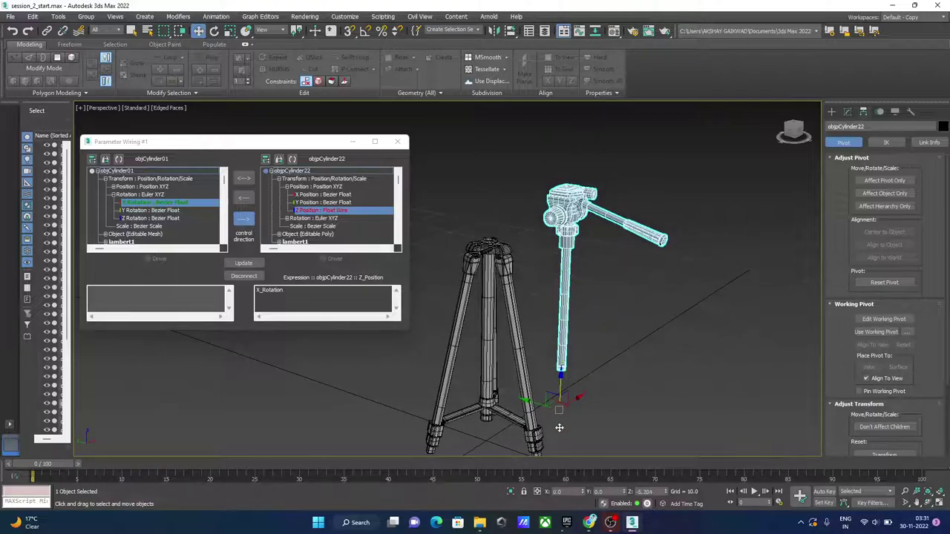
mouse_move(573, 402)
mouse_down()
mouse_move(590, 397)
mouse_move(507, 369)
mouse_move(557, 386)
mouse_up()
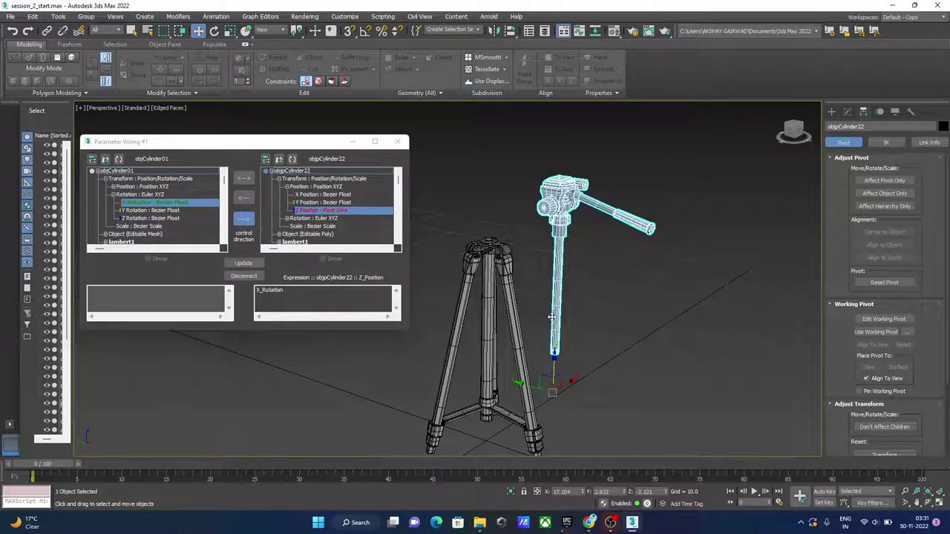
key(ctrl+z)
key(ctrl+z)
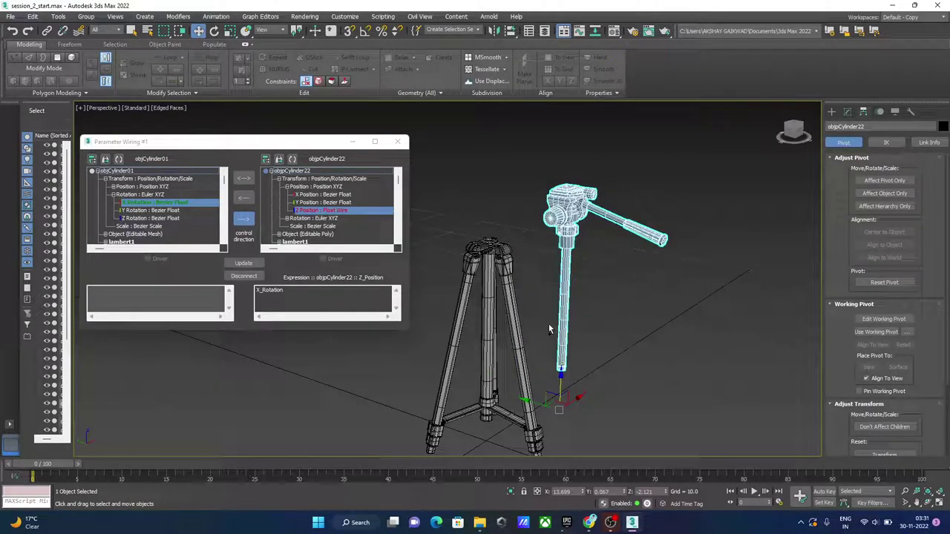
key(ctrl+z)
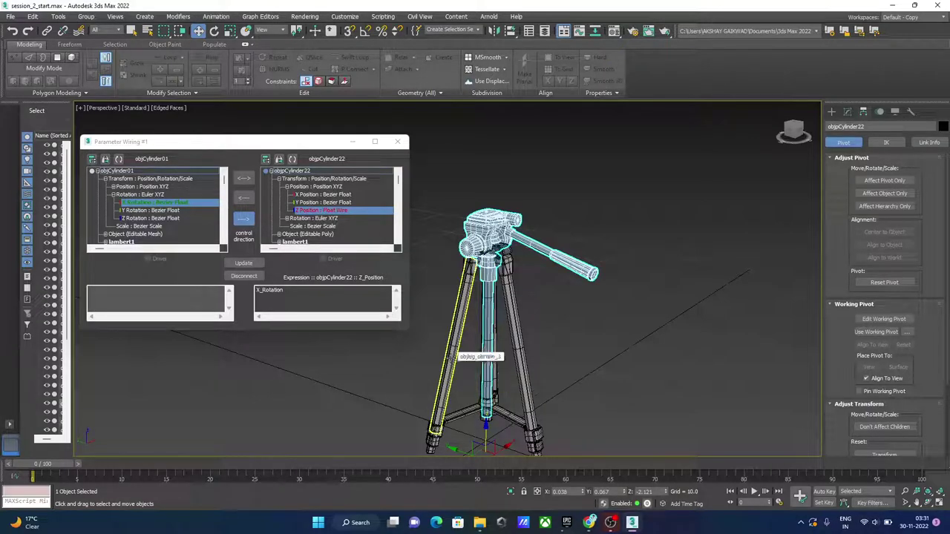
Reverse the wiring direction so the column drives the lever, and connect it
click(478, 249)
click(243, 197)
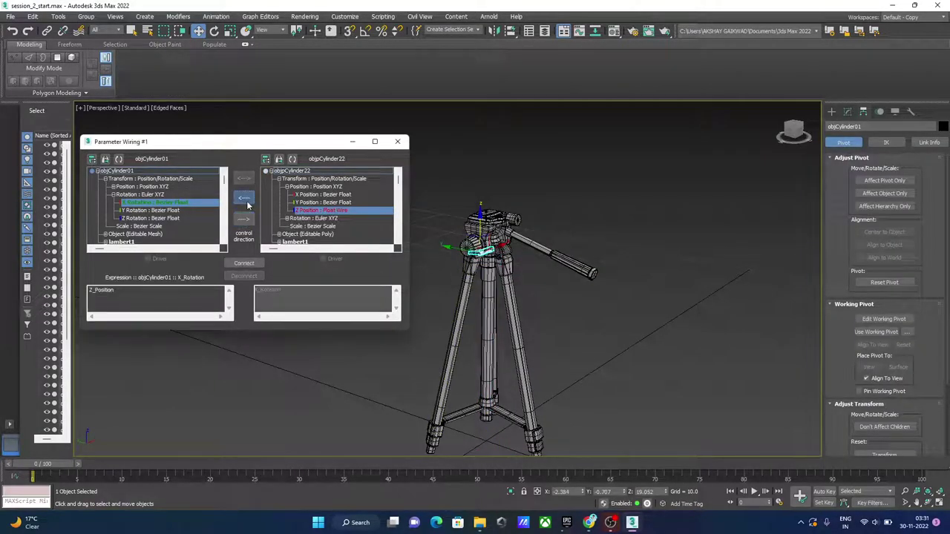
click(248, 264)
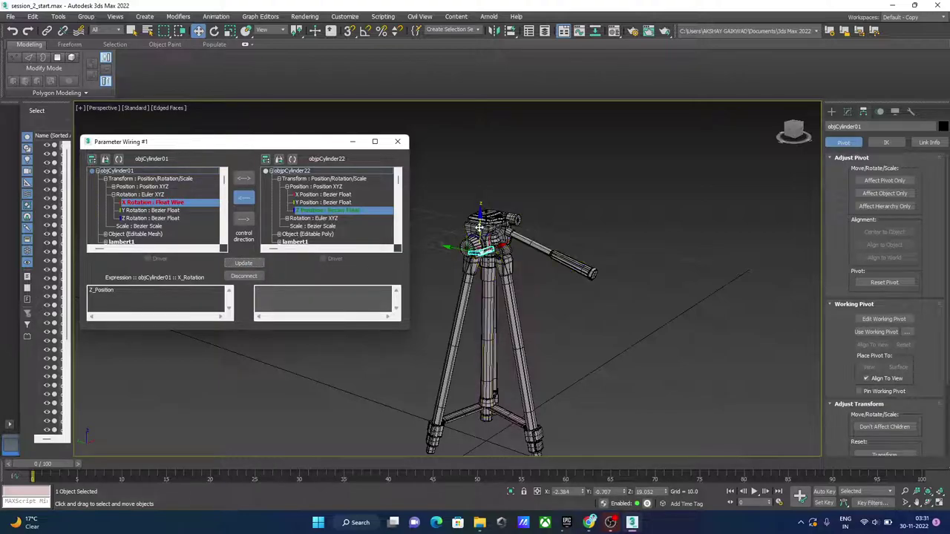
Raise the centre column along Z to test the wire, cancelling once and raising it again
drag(480, 225, 480, 210)
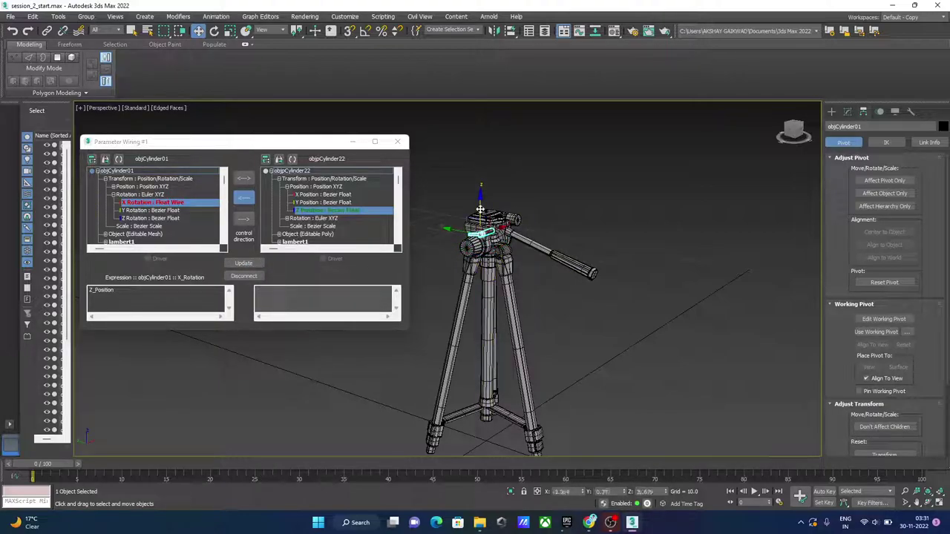
click(486, 219)
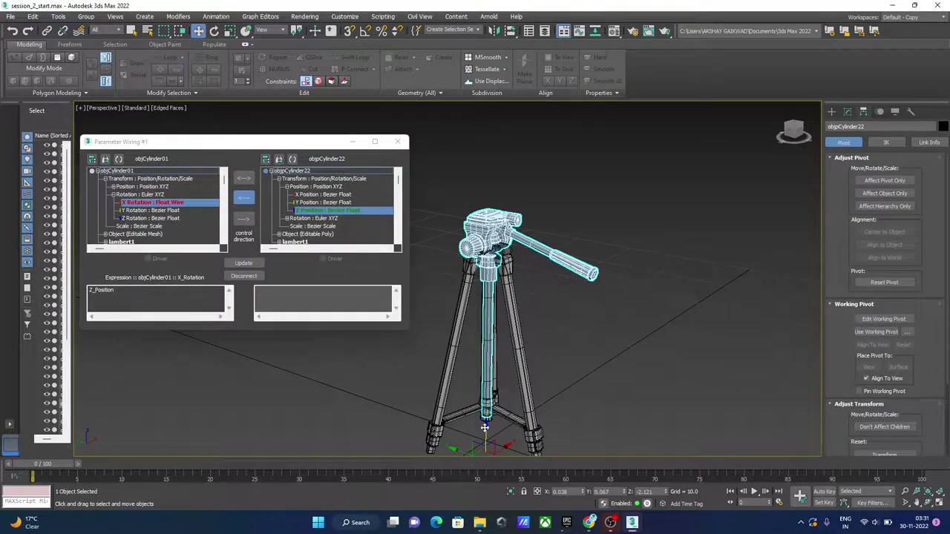
mouse_move(484, 428)
mouse_down()
mouse_move(482, 304)
mouse_move(487, 325)
mouse_up()
right_click(487, 325)
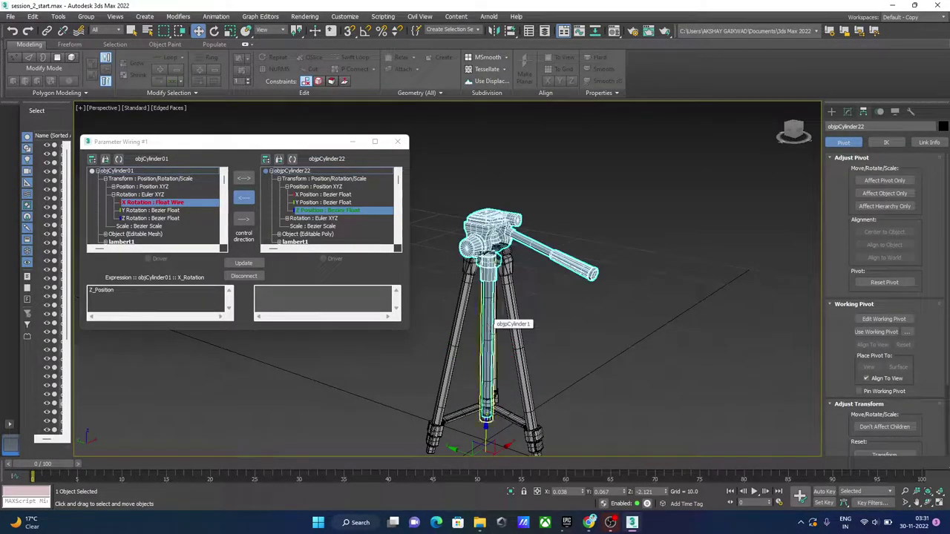
mouse_move(486, 432)
mouse_down()
mouse_move(486, 347)
mouse_move(487, 365)
mouse_up()
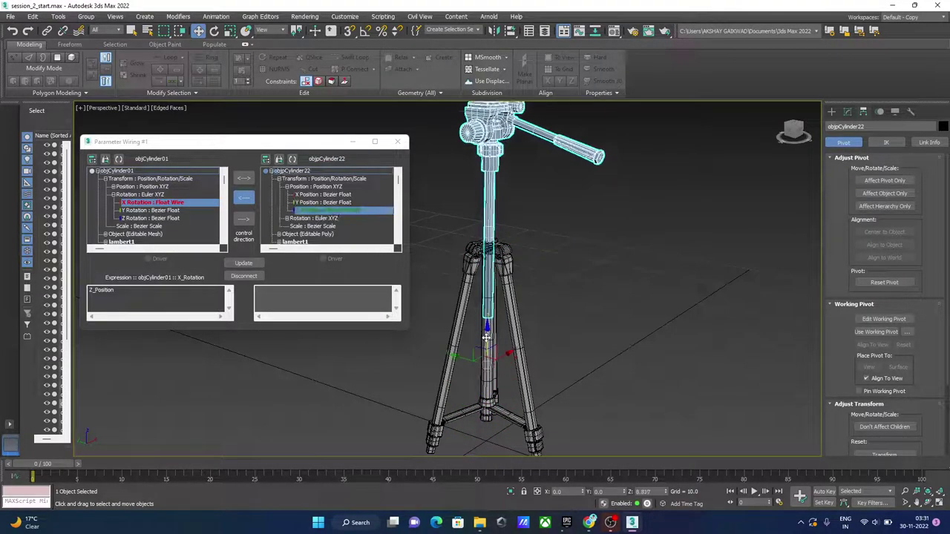
scroll(496, 391, up, 5)
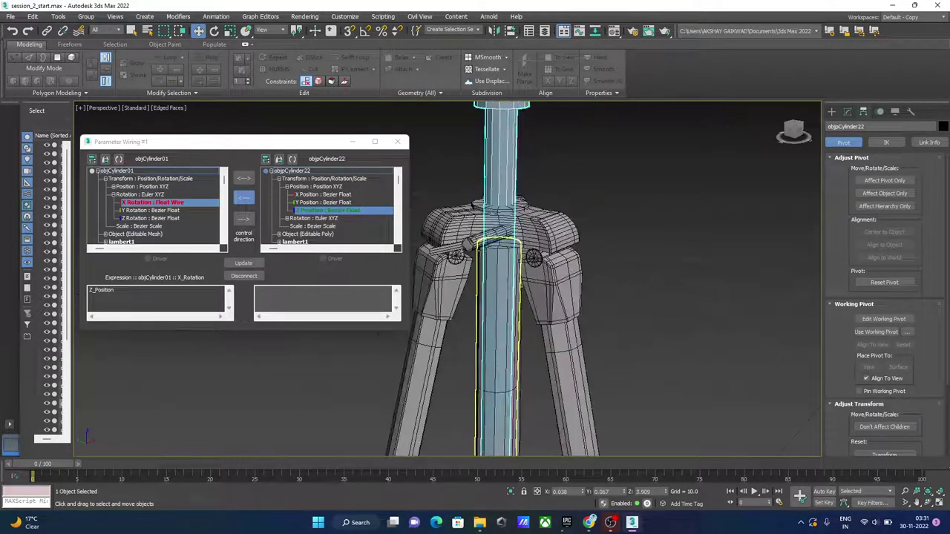
scroll(496, 391, down, 5)
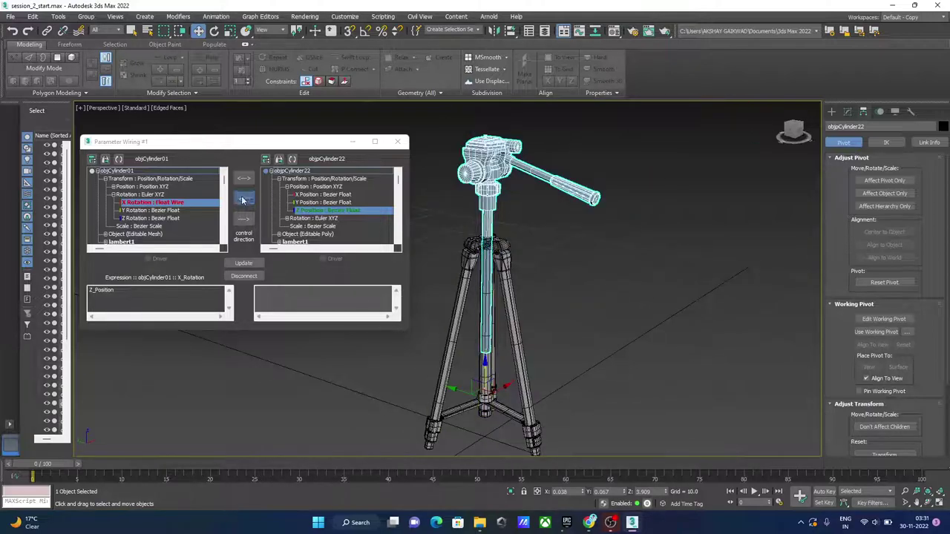
Set the wire back to one-way, lever X Rotation driving column Z Position, then connect and update
click(243, 218)
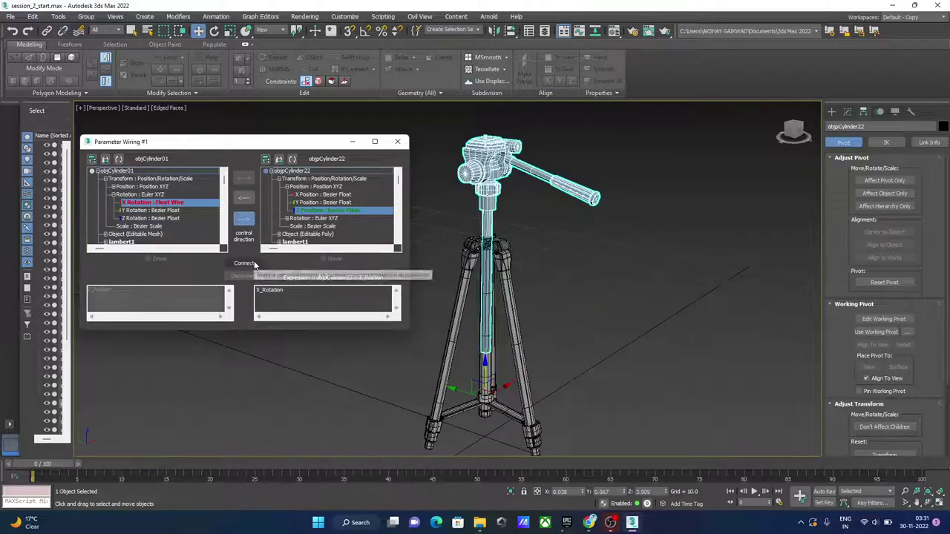
click(253, 263)
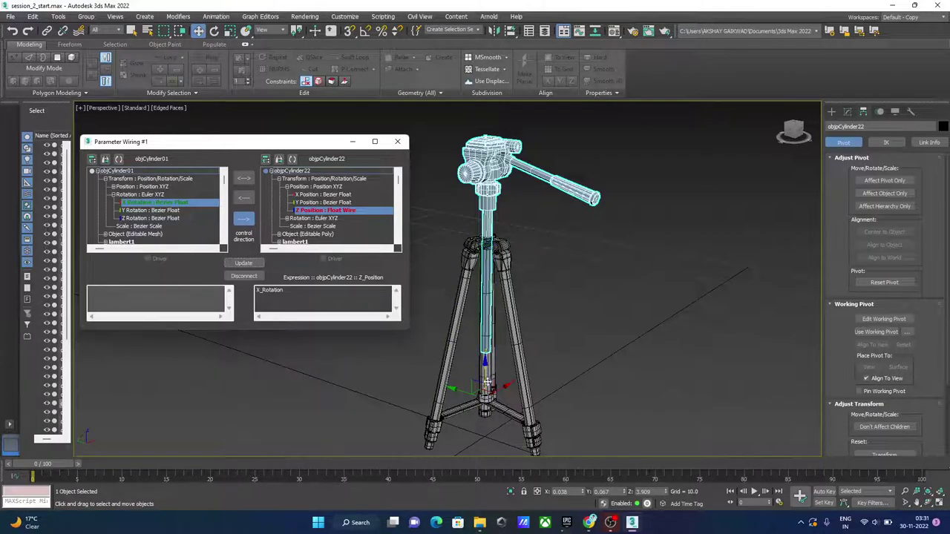
drag(483, 345, 483, 319)
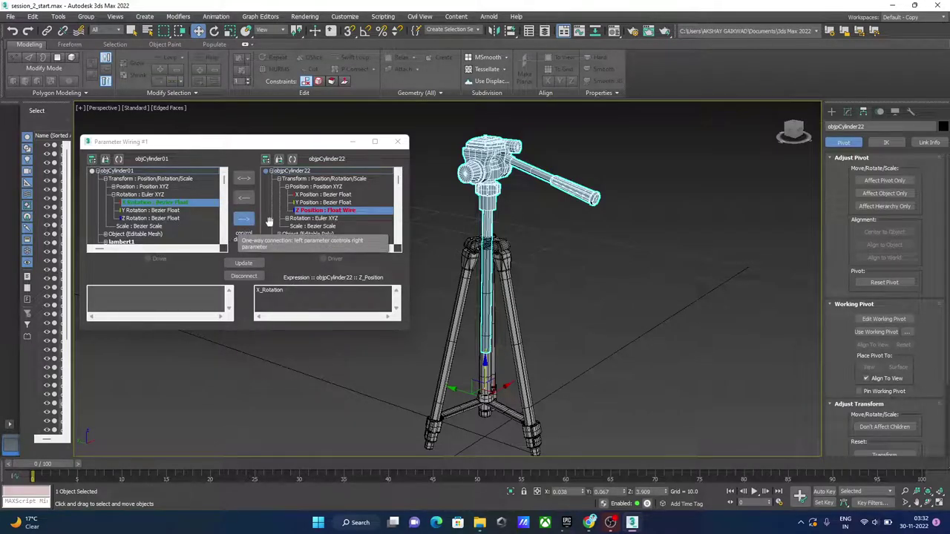
click(244, 263)
Select the leg-lock lever and rotate it on X up and back to test the column
scroll(486, 245, up, 4)
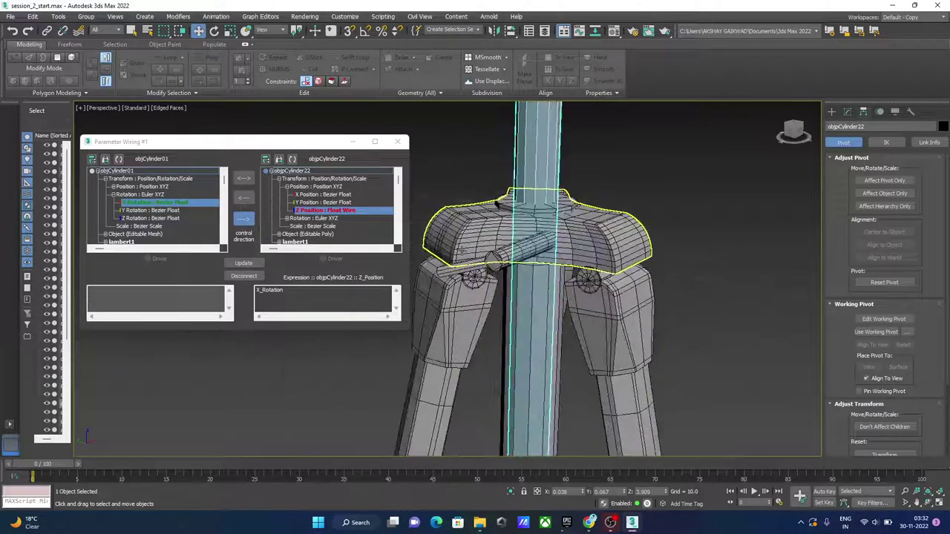
scroll(475, 250, up, 4)
click(519, 264)
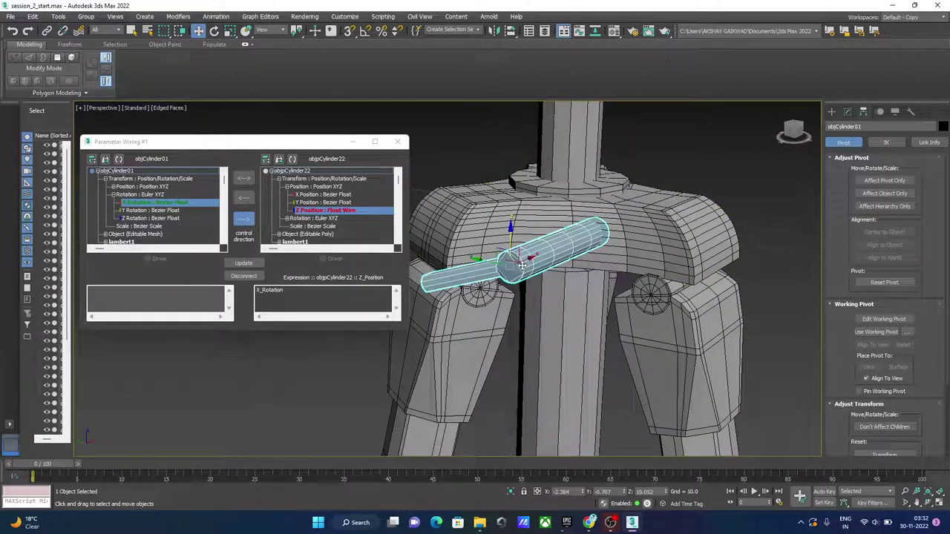
key(e)
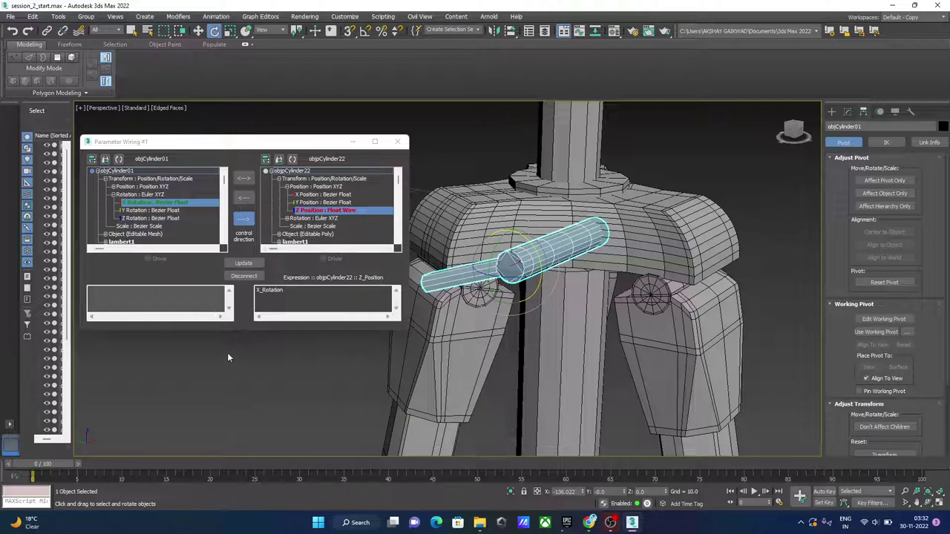
scroll(704, 236, down, 5)
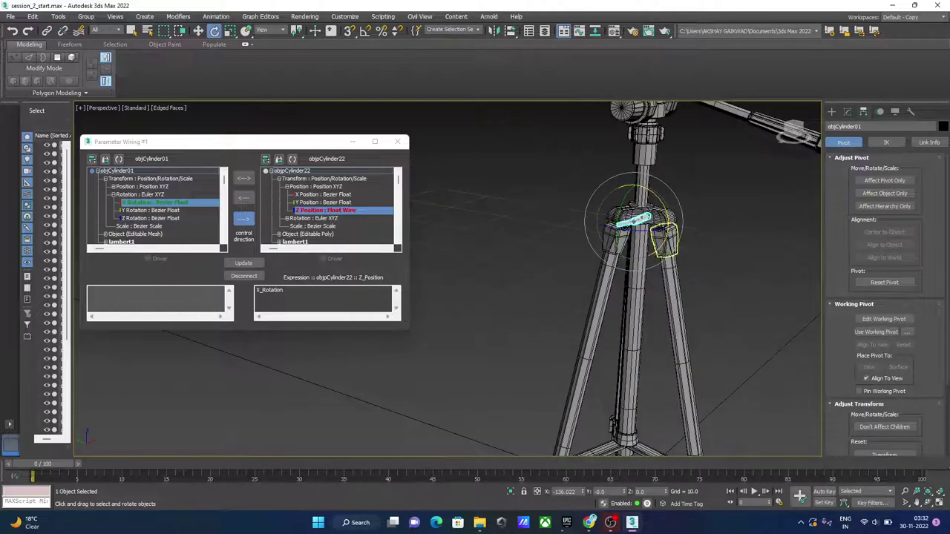
alt+middle_drag(668, 237, 547, 264)
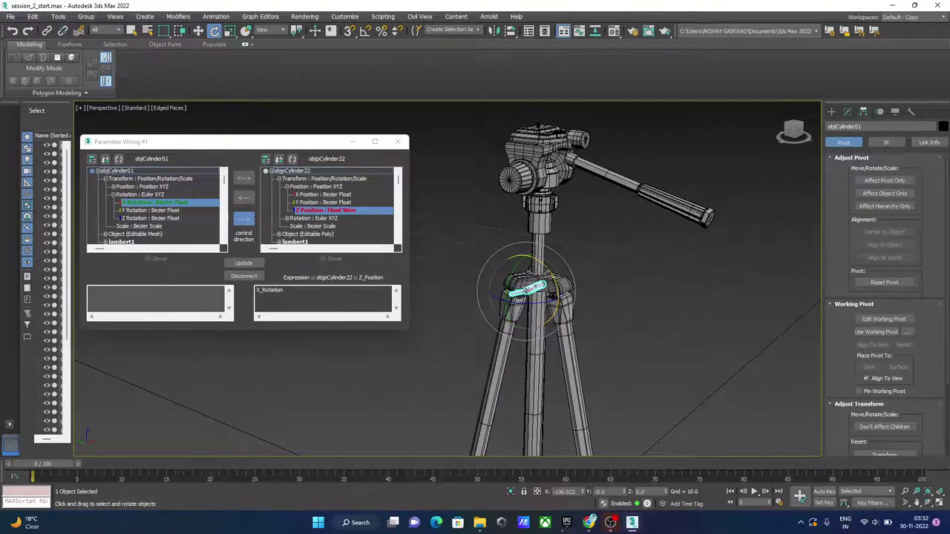
alt+middle_drag(566, 323, 587, 322)
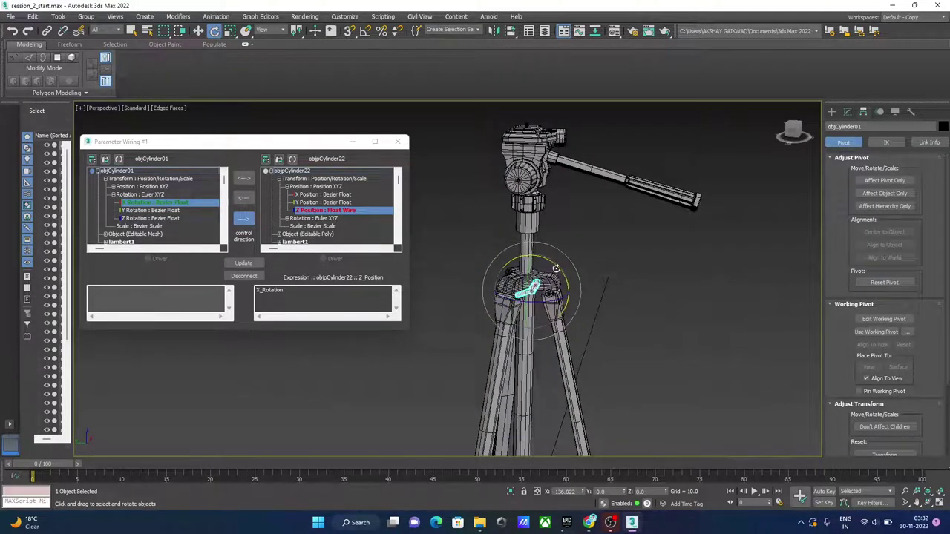
mouse_move(555, 267)
mouse_down()
mouse_move(504, 73)
mouse_move(573, 92)
mouse_up()
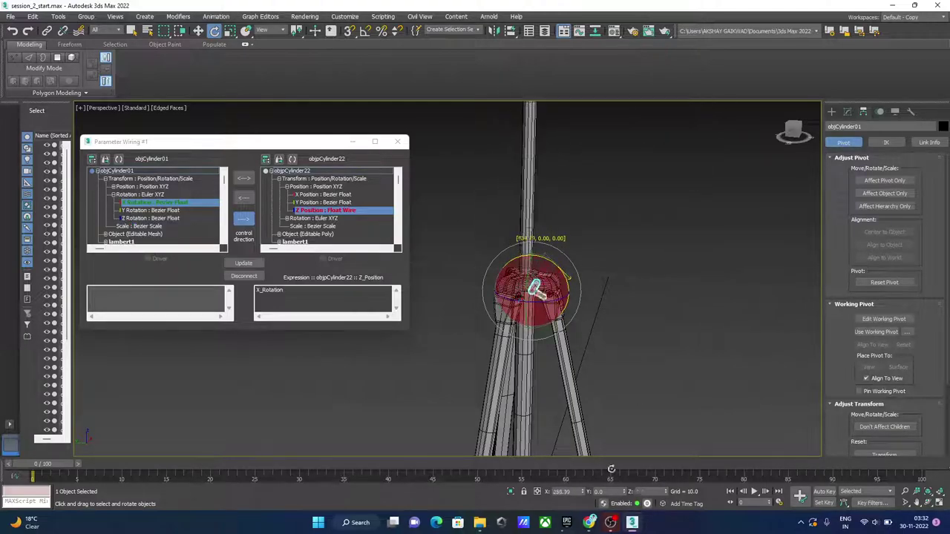
drag(573, 92, 604, 420)
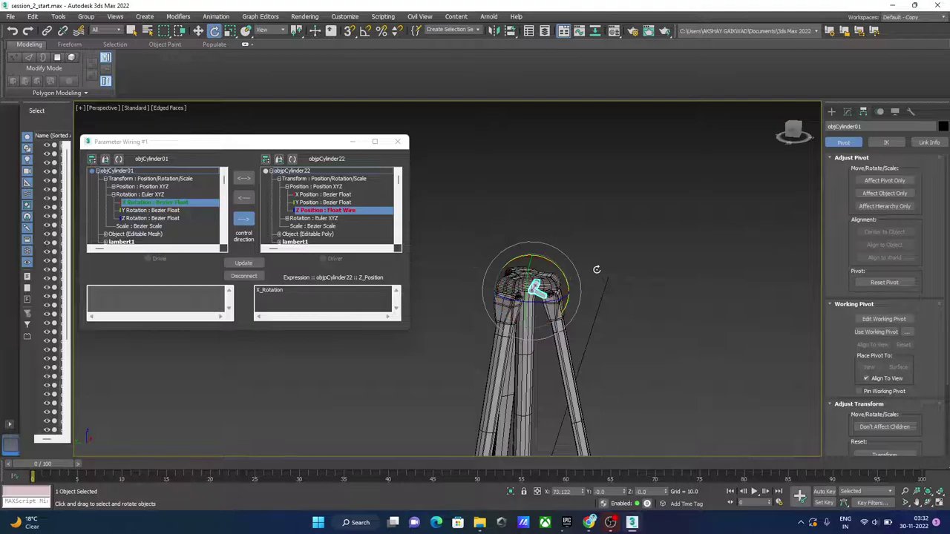
Rotate the lever repeatedly on X, ending about 10.84 degrees, watching the column move
scroll(566, 279, down, 3)
scroll(566, 279, down, 2)
scroll(565, 279, down, 1)
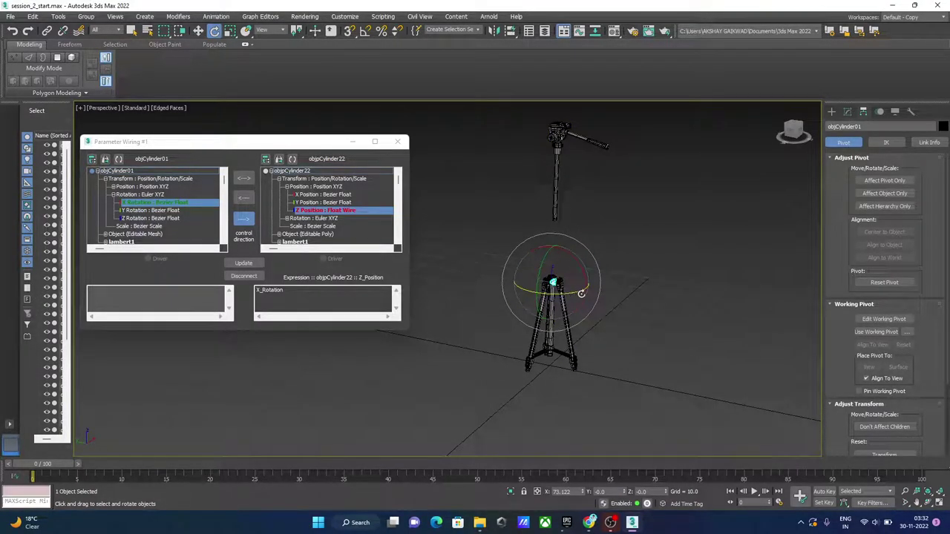
scroll(568, 288, up, 2)
scroll(553, 290, up, 2)
scroll(553, 290, down, 1)
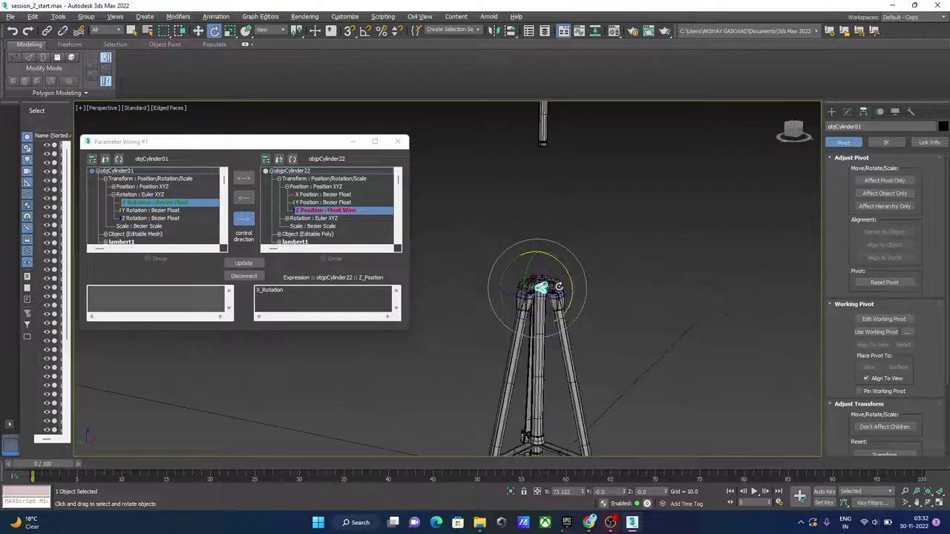
scroll(556, 288, down, 1)
scroll(564, 286, down, 1)
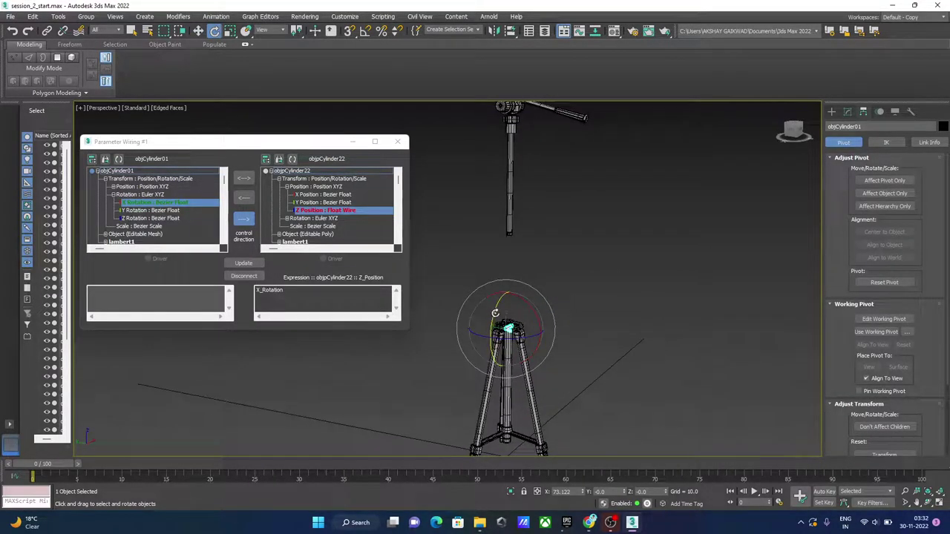
middle_drag(499, 312, 499, 315)
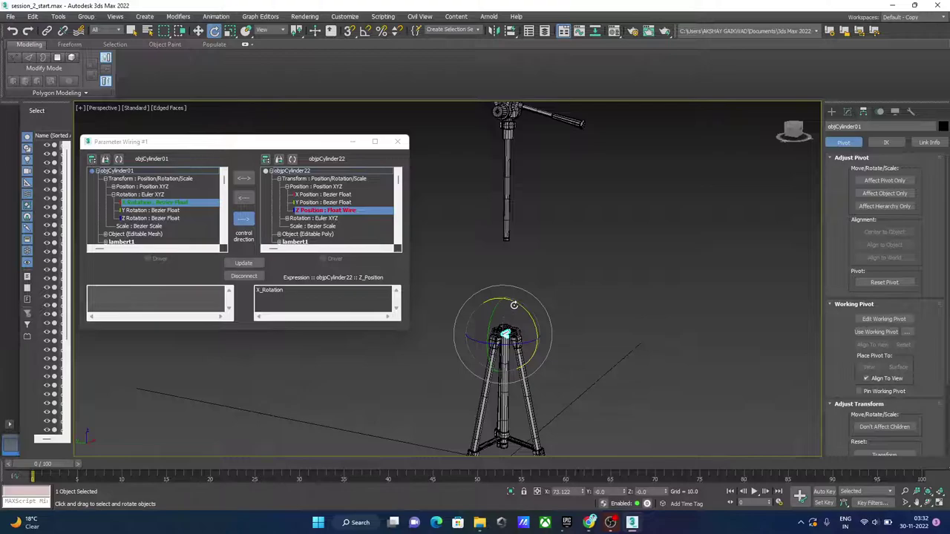
drag(515, 303, 531, 365)
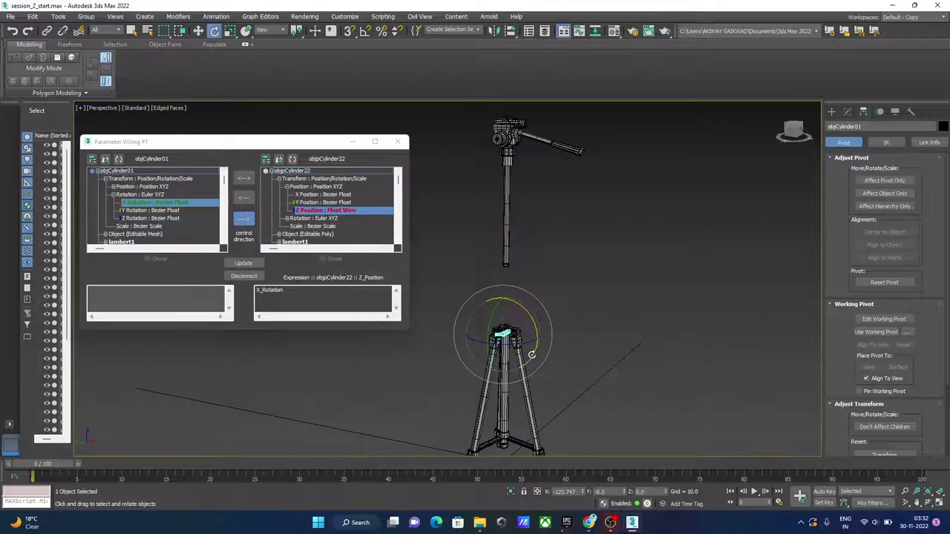
drag(531, 355, 605, 344)
mouse_move(538, 330)
mouse_down()
mouse_move(545, 360)
mouse_move(530, 353)
mouse_move(534, 292)
mouse_up()
mouse_move(533, 355)
mouse_down()
mouse_move(539, 325)
mouse_move(499, 253)
mouse_up()
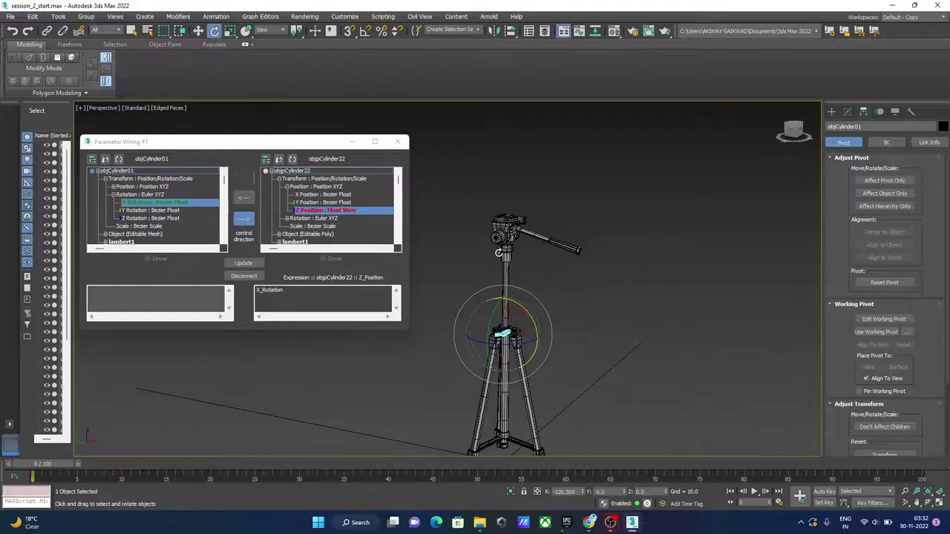
mouse_move(536, 345)
mouse_down()
mouse_move(523, 374)
mouse_move(527, 363)
mouse_move(442, 244)
mouse_up()
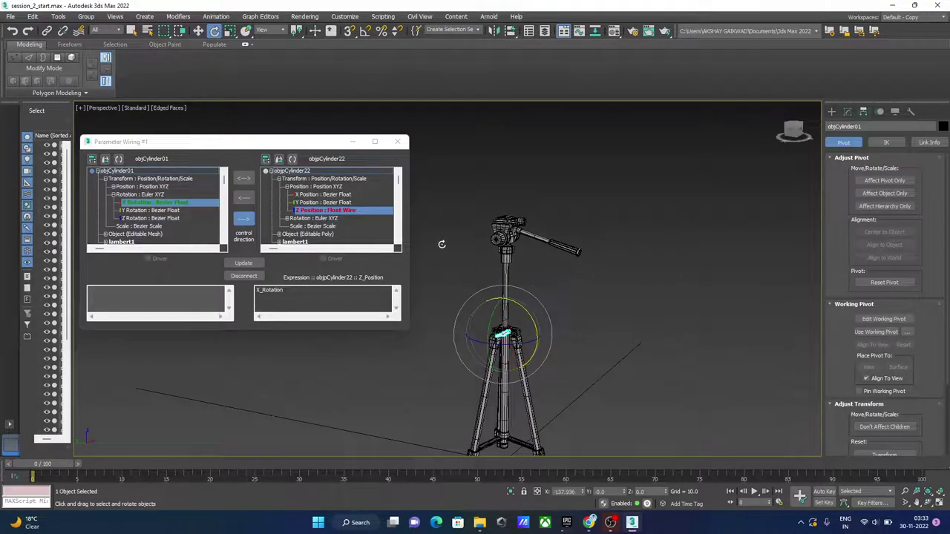
scroll(521, 335, up, 3)
mouse_move(512, 333)
mouse_down()
mouse_move(506, 310)
mouse_move(505, 343)
mouse_move(477, 284)
mouse_move(480, 348)
mouse_move(490, 326)
mouse_move(458, 239)
mouse_up()
mouse_move(488, 286)
alt+middle_down()
mouse_move(477, 337)
mouse_move(526, 322)
alt+middle_up()
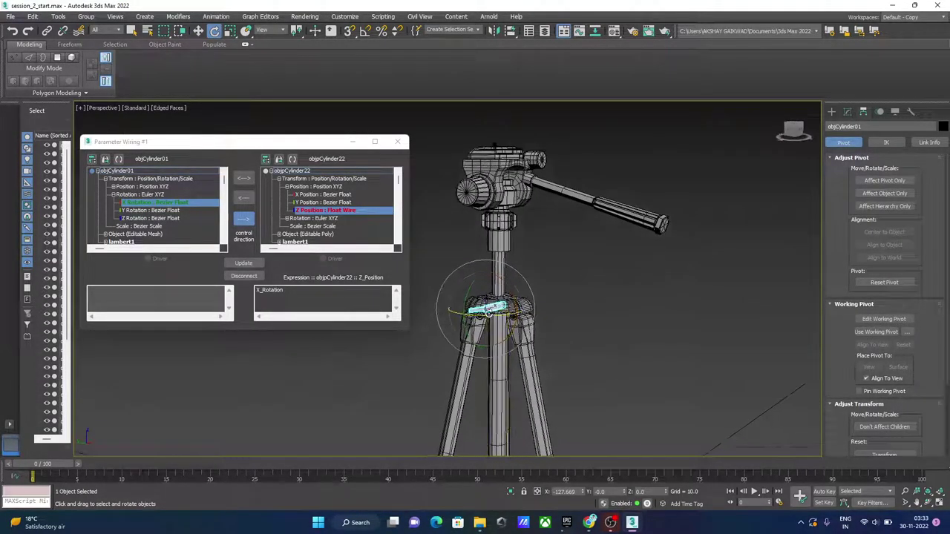
drag(532, 289, 526, 340)
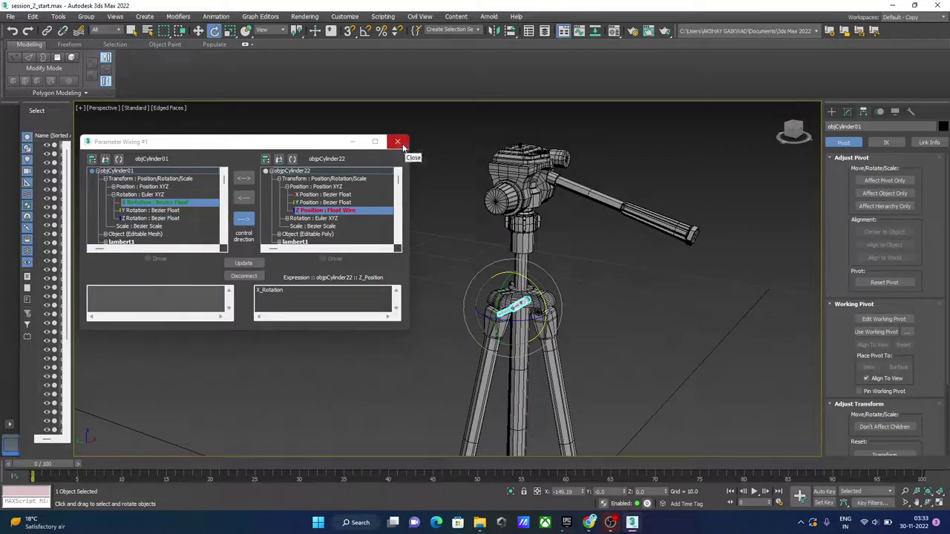
Close the Parameter Wiring #1 window and orbit slightly around the tripod
click(398, 142)
mouse_move(471, 227)
alt+middle_down()
mouse_move(465, 220)
mouse_move(536, 312)
mouse_move(513, 324)
alt+middle_up()
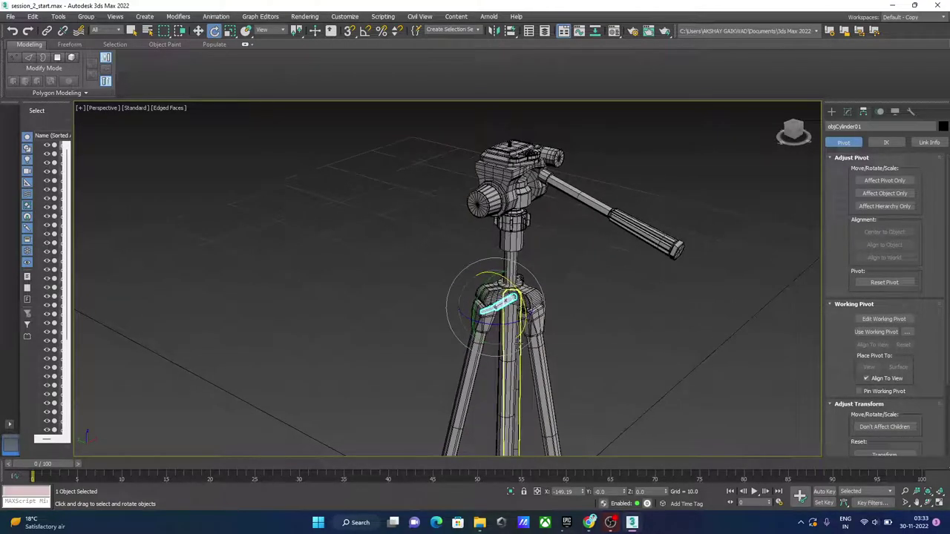